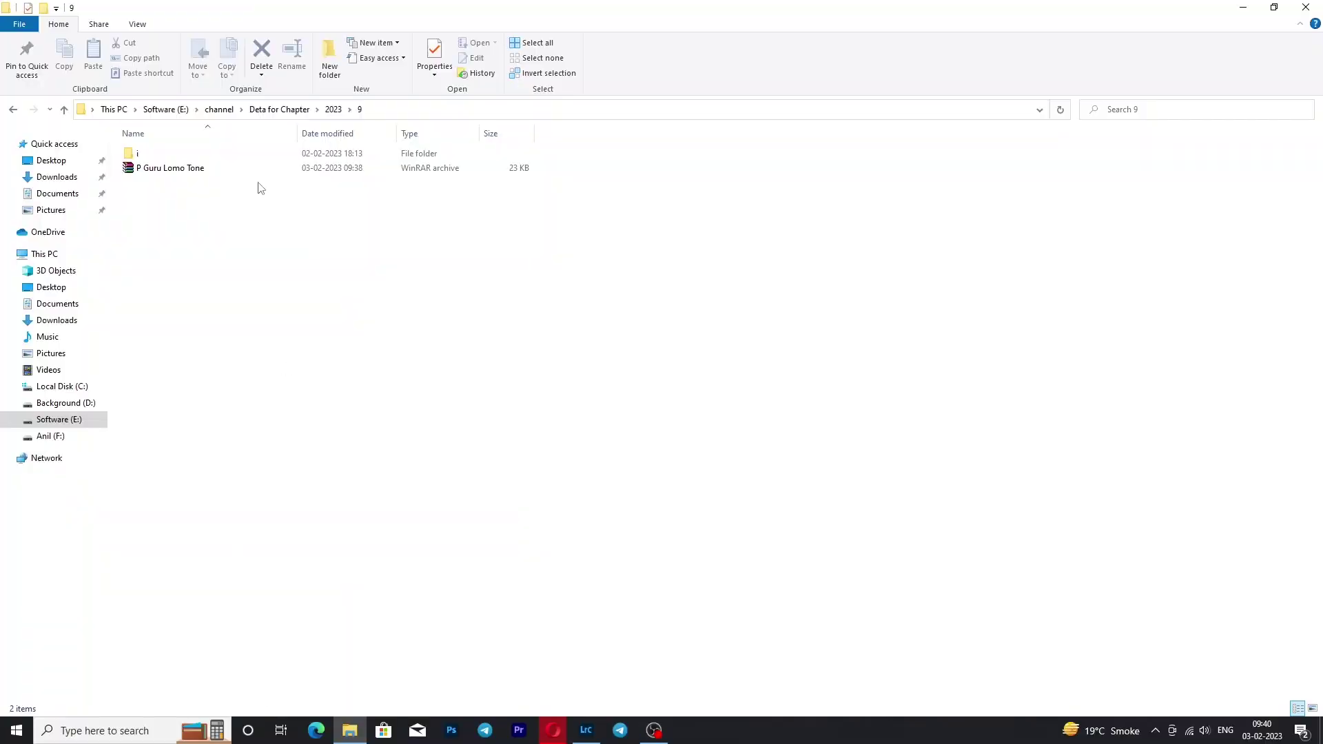
# Step: Select the P Guru Lomo Tone archive in folder 9
pyautogui.click(145, 172)
# Step: Extract the P Guru Lomo Tone archive to its default destination, entering the archive password
pyautogui.rightClick(145, 171)
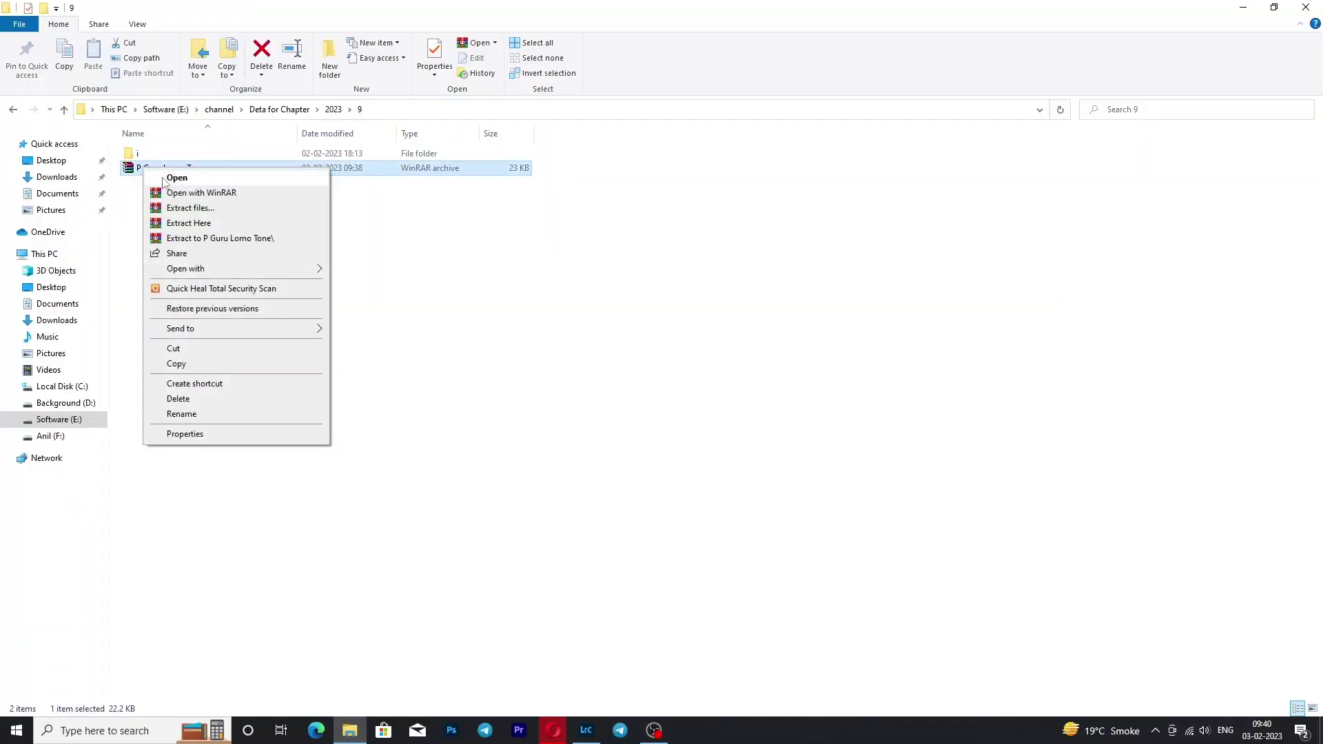
pyautogui.click(179, 208)
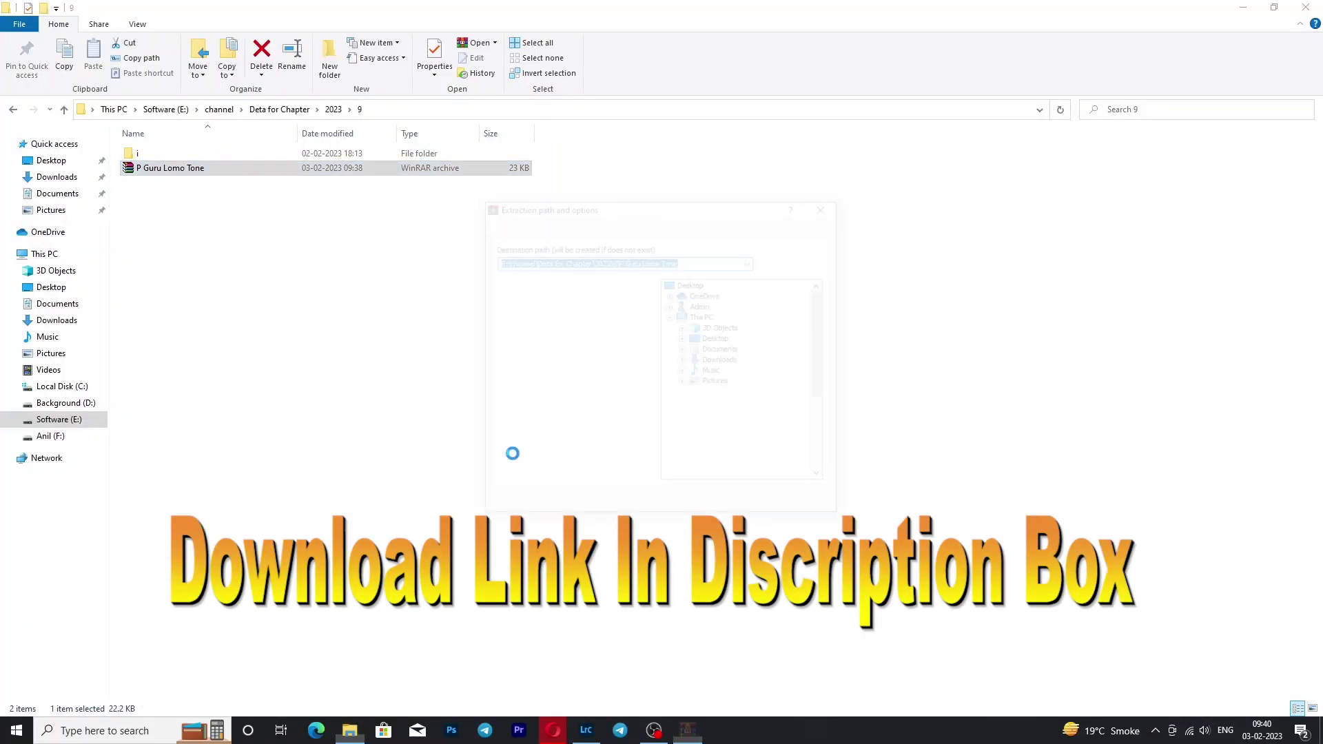
pyautogui.click(701, 507)
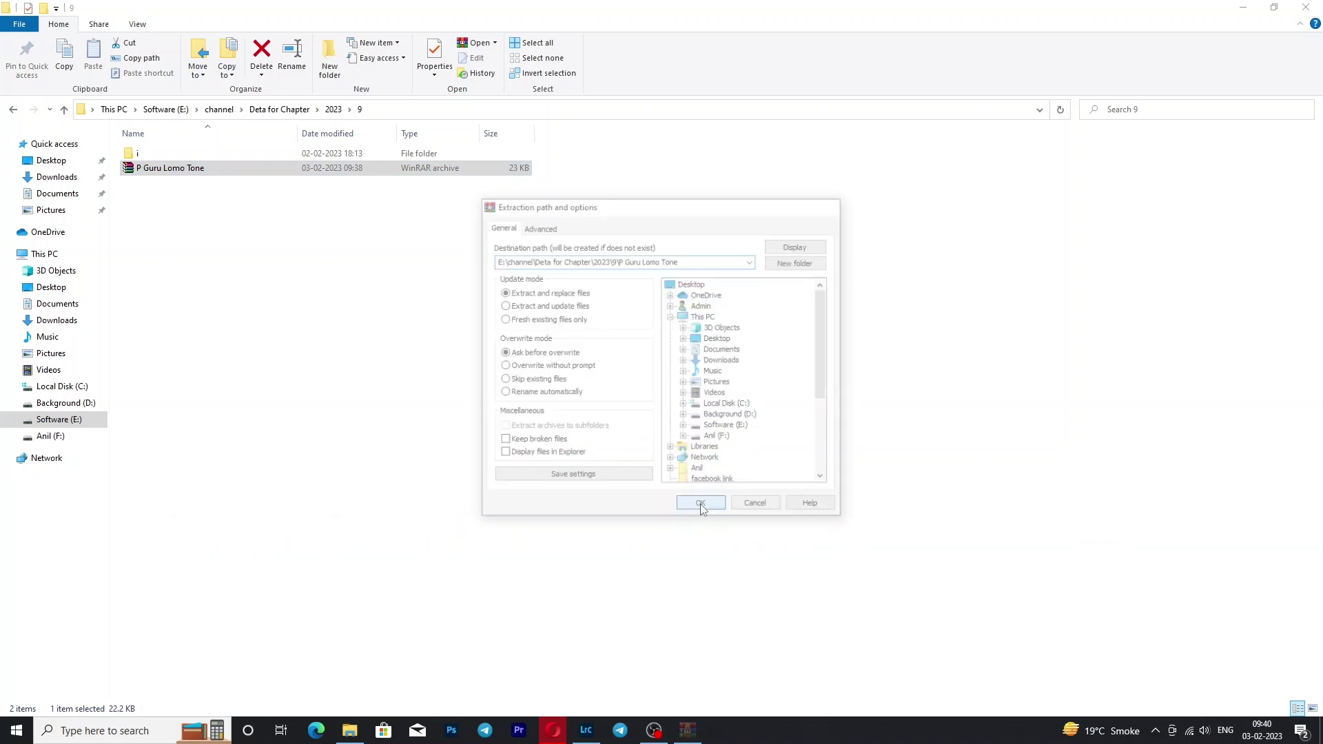
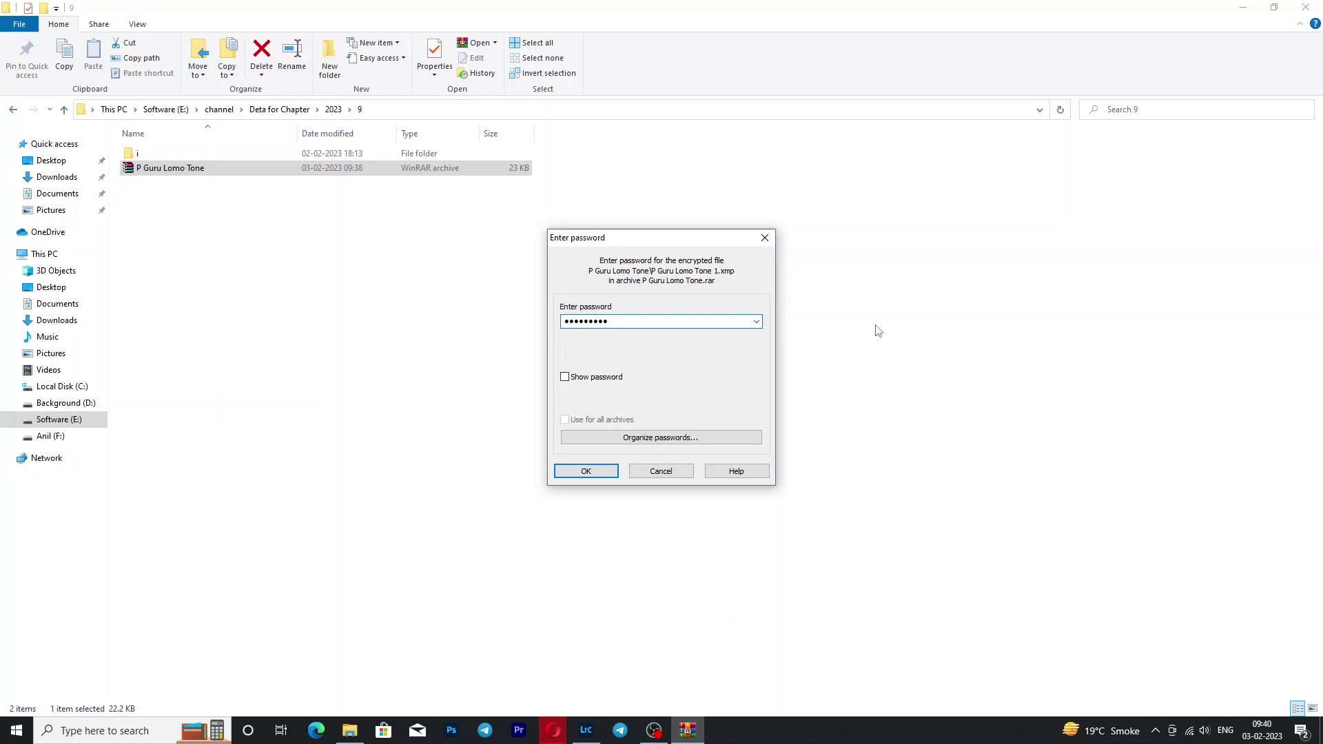
pyautogui.click(573, 474)
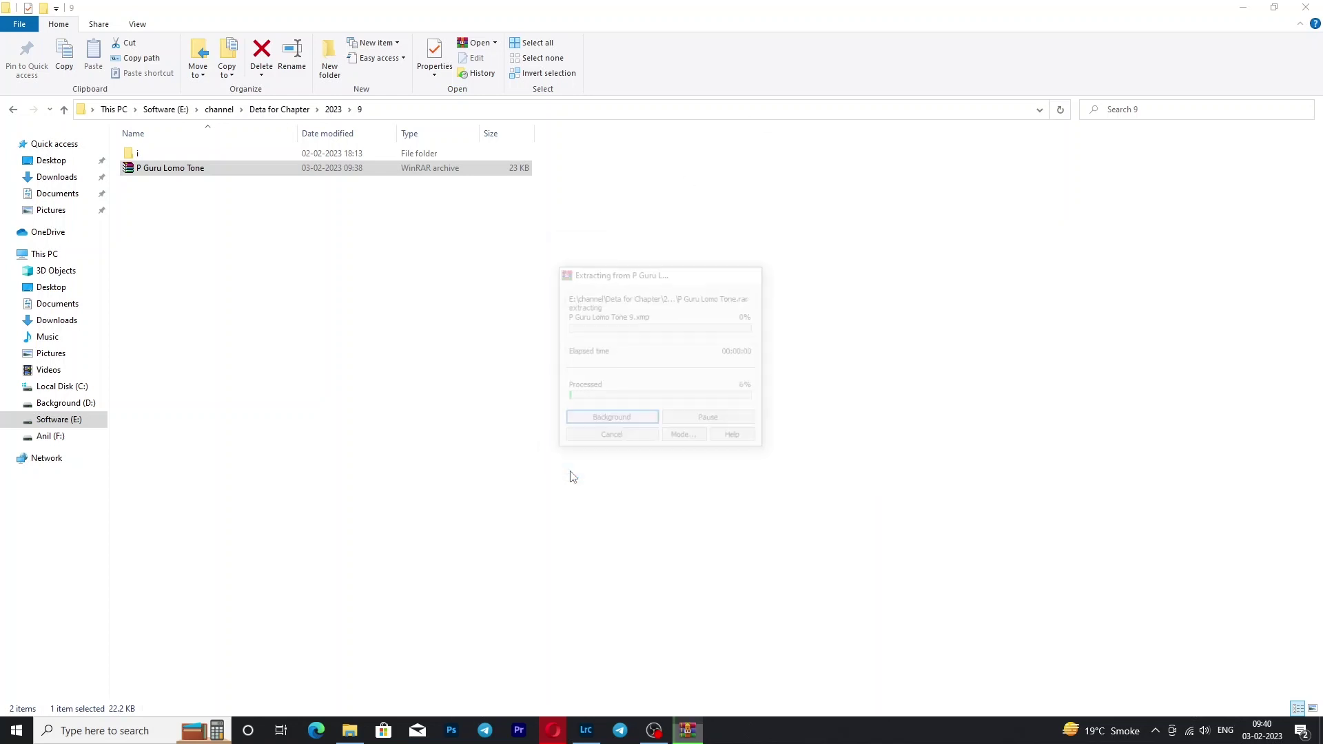
# Step: Open the extracted folder's inner P Guru Lomo Tone folder of fifteen XMP presets, then return to Lightroom
pyautogui.doubleClick(146, 168)
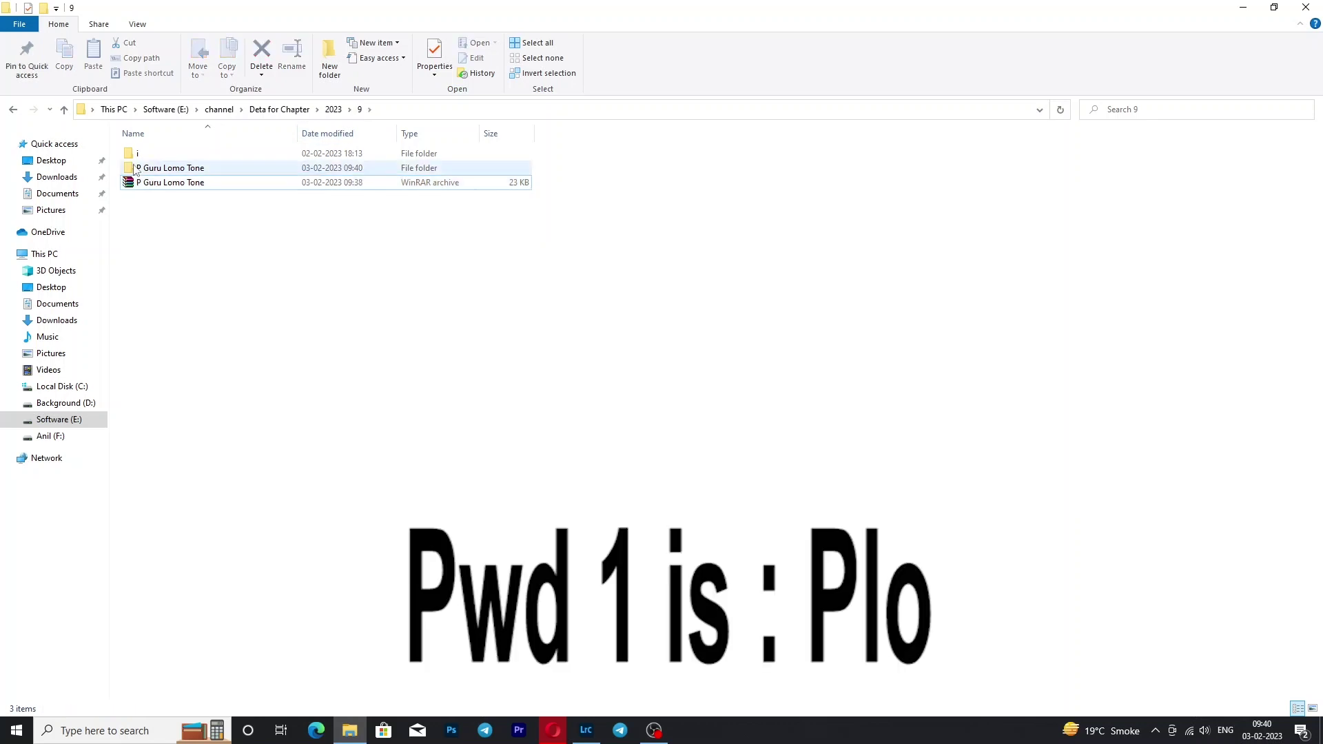
pyautogui.doubleClick(146, 154)
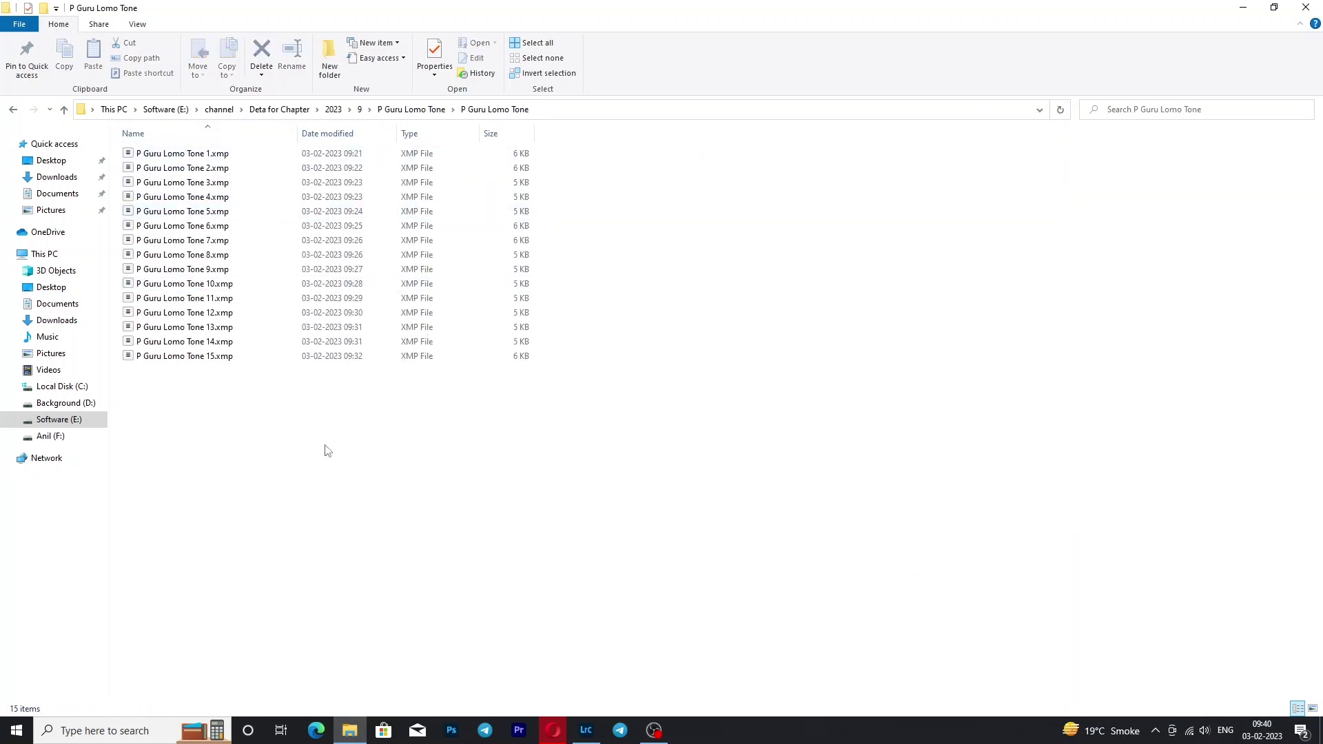
pyautogui.click(587, 730)
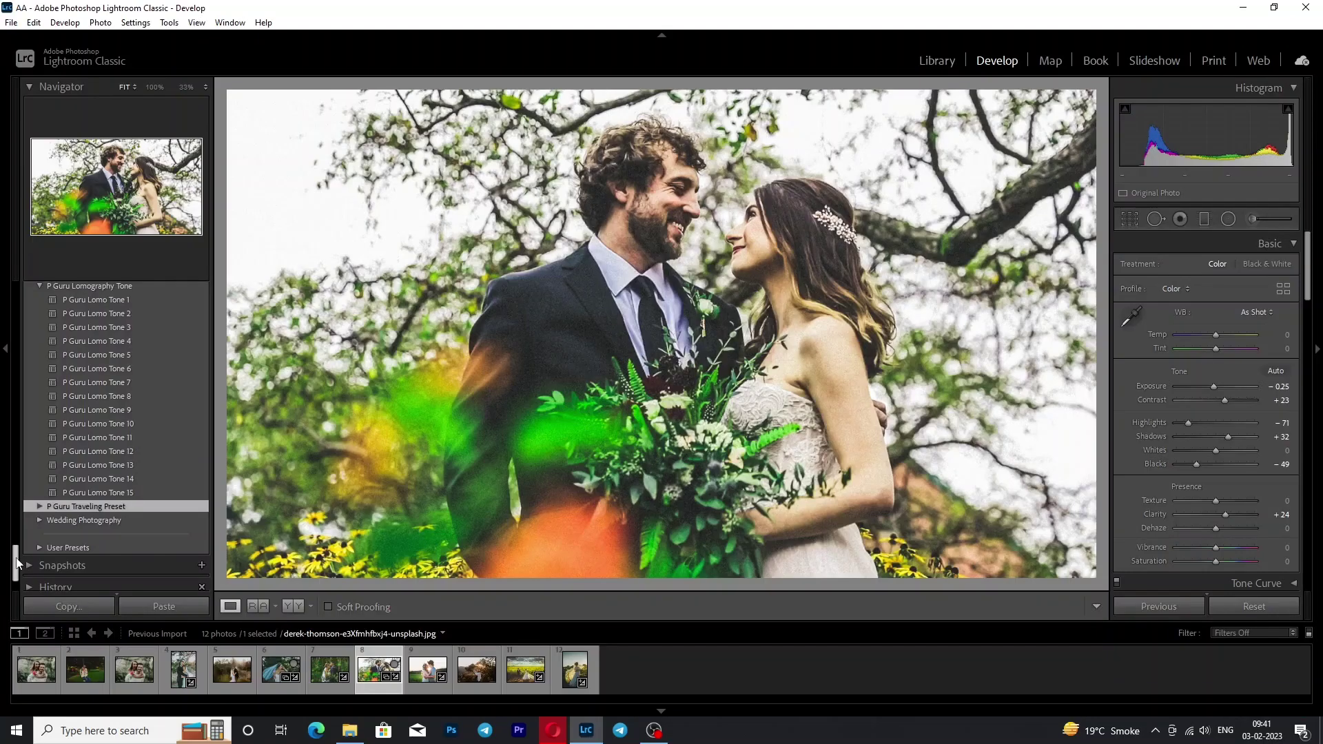
# Step: Apply the P Guru Lomo Tone 1 preset and set exposure to −0.35
pyautogui.click(71, 304)
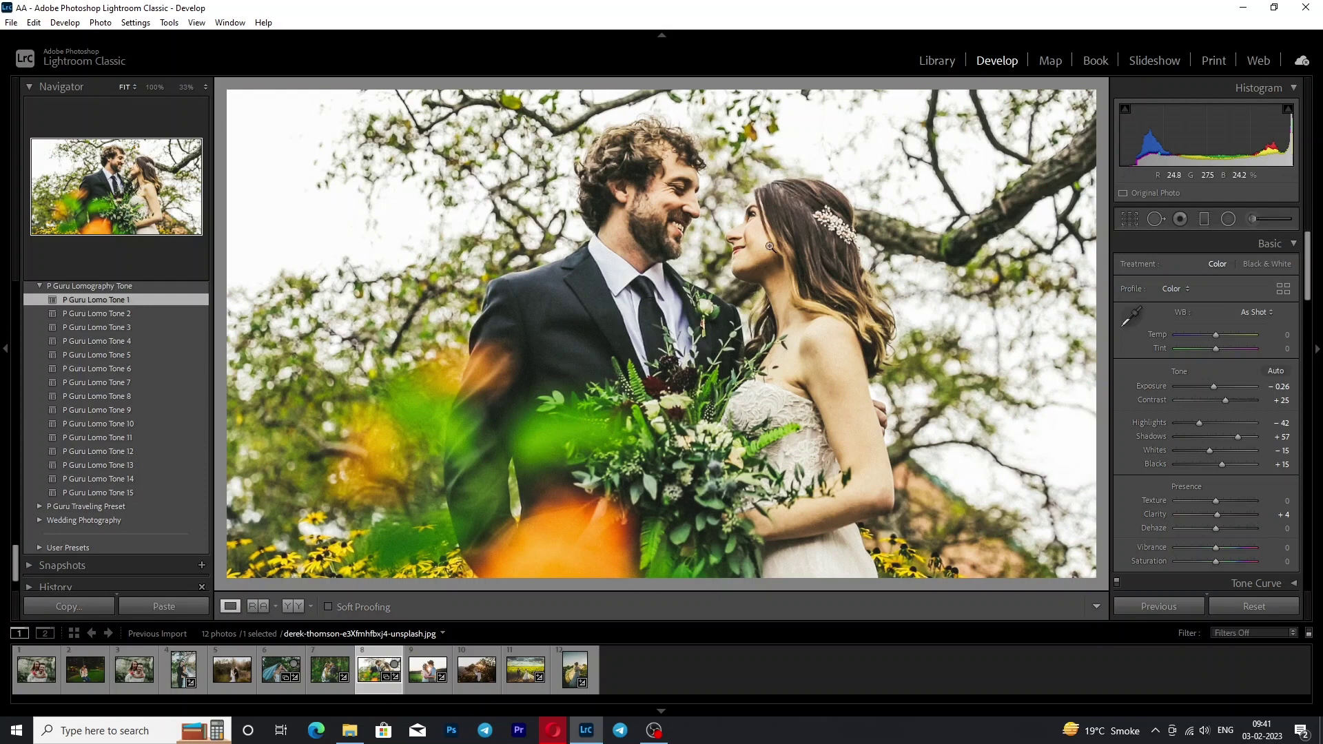
pyautogui.click(1215, 386)
pyautogui.moveTo(1214, 386); pyautogui.dragTo(1213, 386)
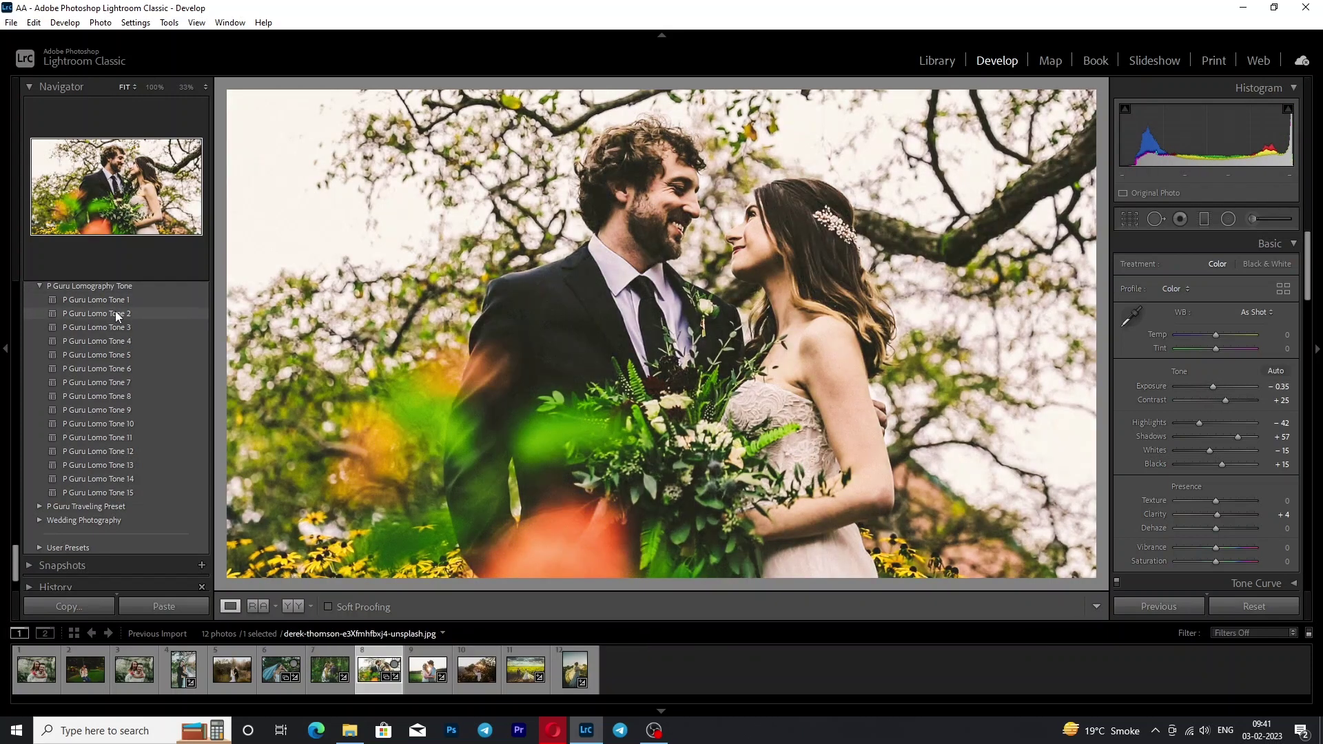
# Step: Try Lomo Tone 2, 3 and 4, comparing the Tone 4 result with the original
pyautogui.click(115, 311)
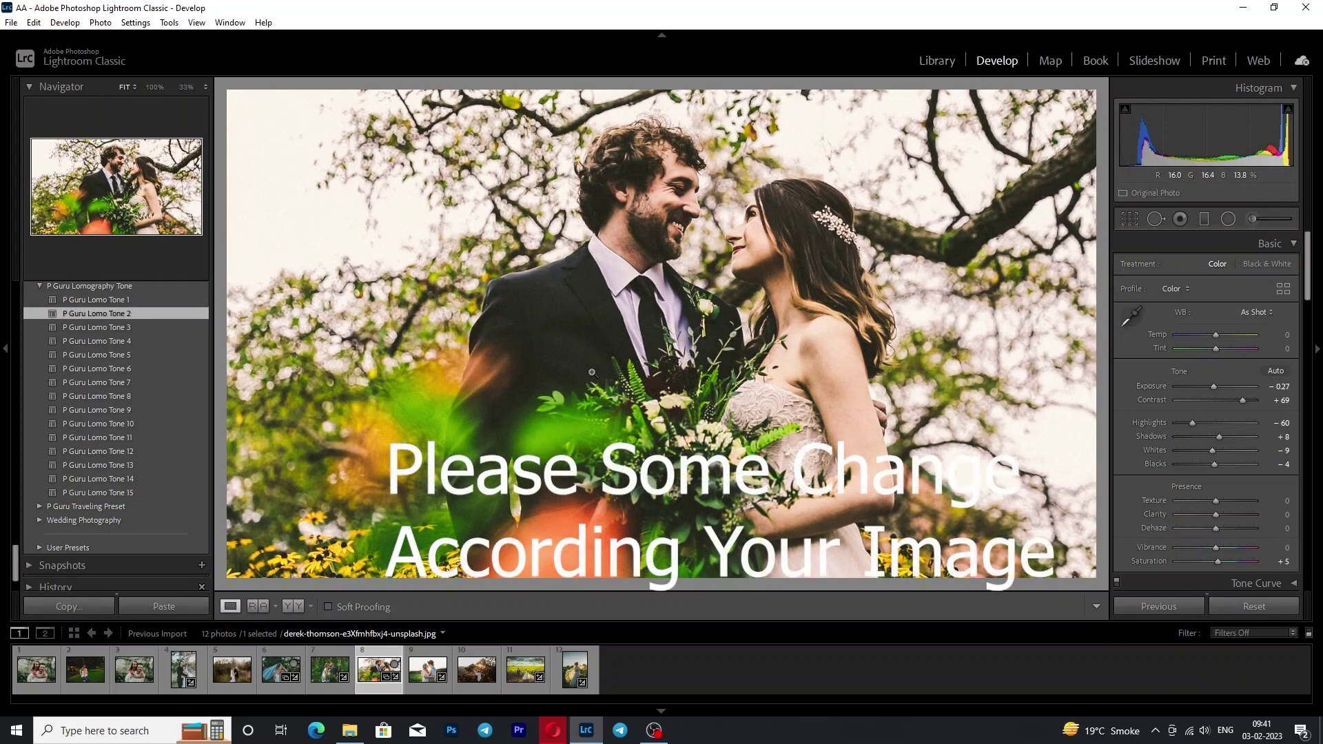
pyautogui.click(81, 328)
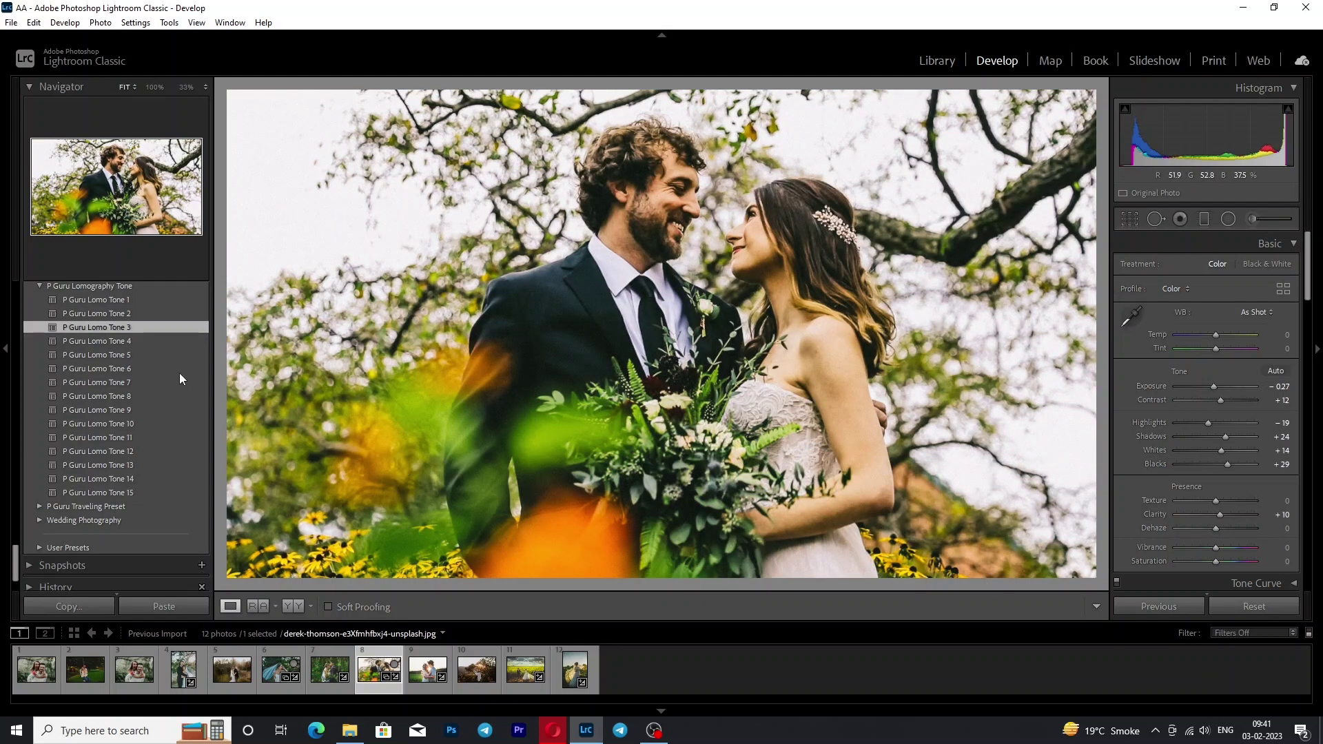
pyautogui.click(124, 342)
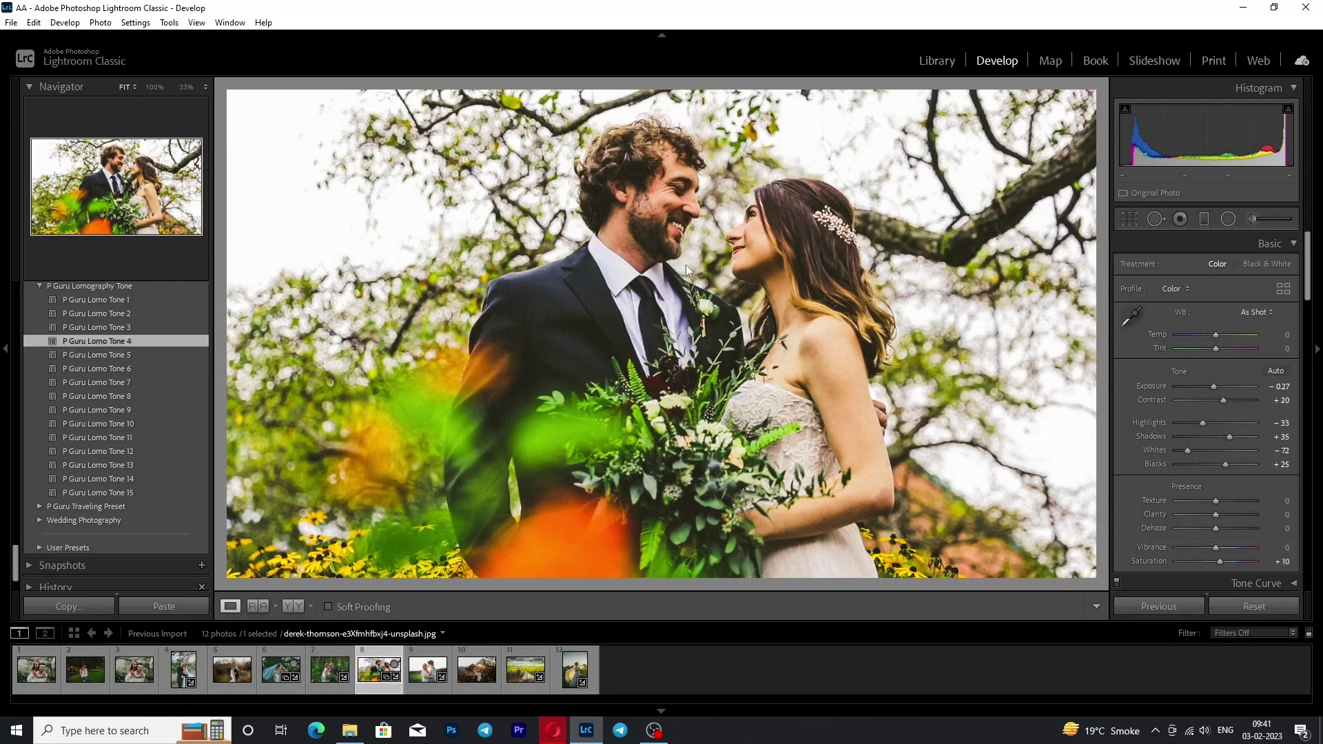
pyautogui.click(294, 607)
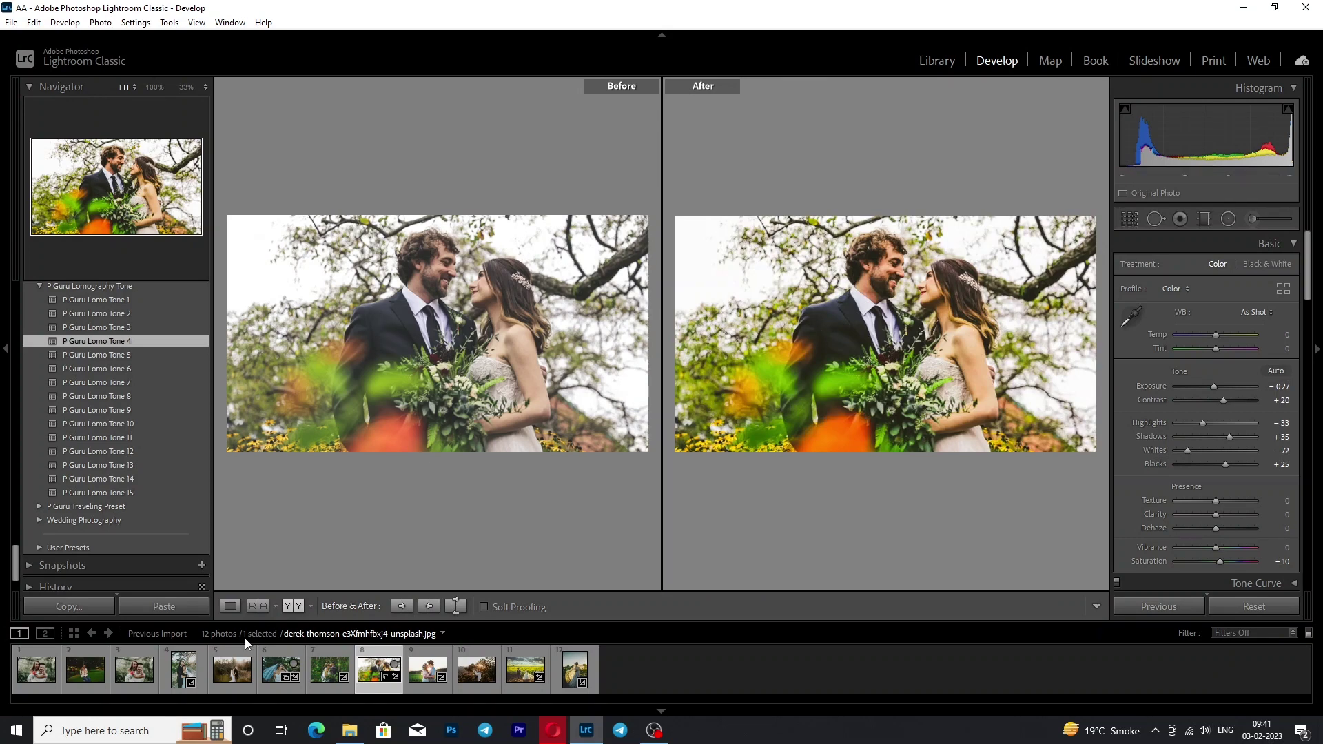
pyautogui.click(231, 607)
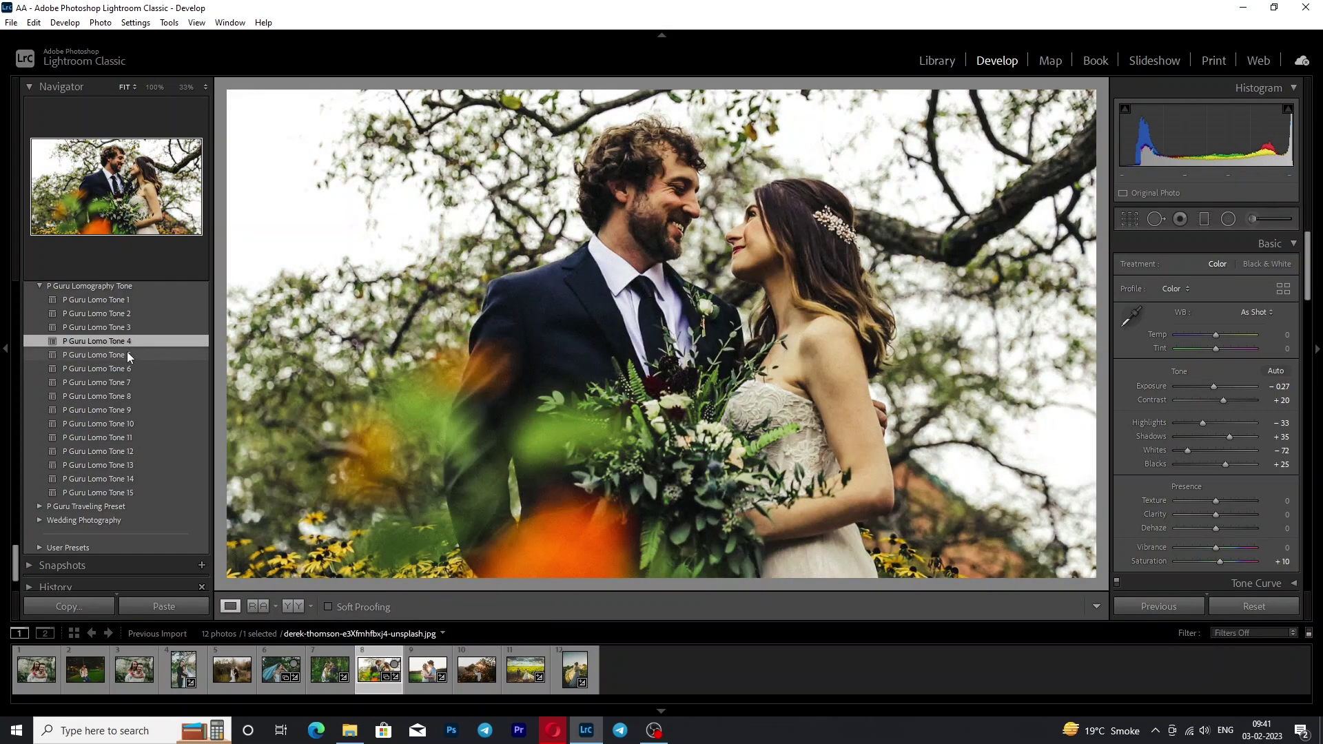
# Step: Apply Lomo Tone 5, brightening exposure to +0.18 and adjusting highlights
pyautogui.click(128, 356)
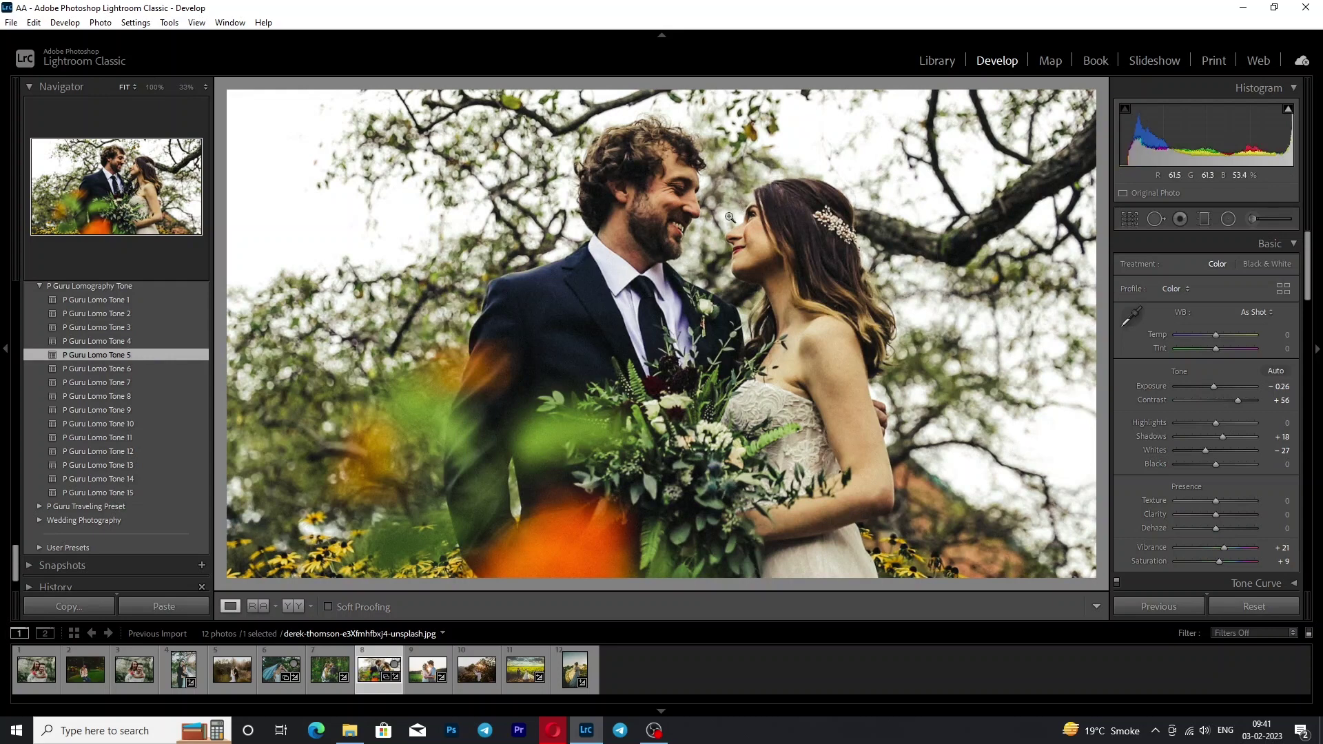
pyautogui.click(1213, 386)
pyautogui.moveTo(1213, 386); pyautogui.dragTo(1217, 386)
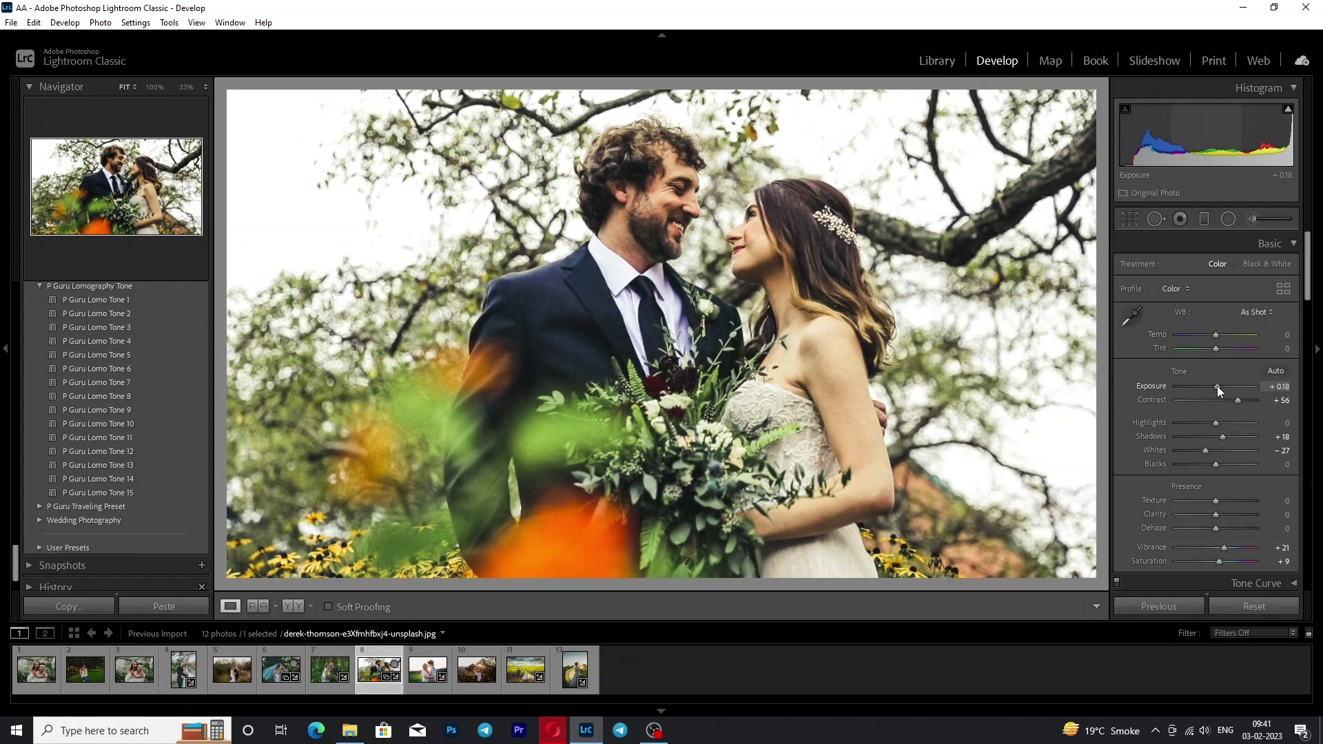
pyautogui.moveTo(1220, 423); pyautogui.dragTo(1227, 423)
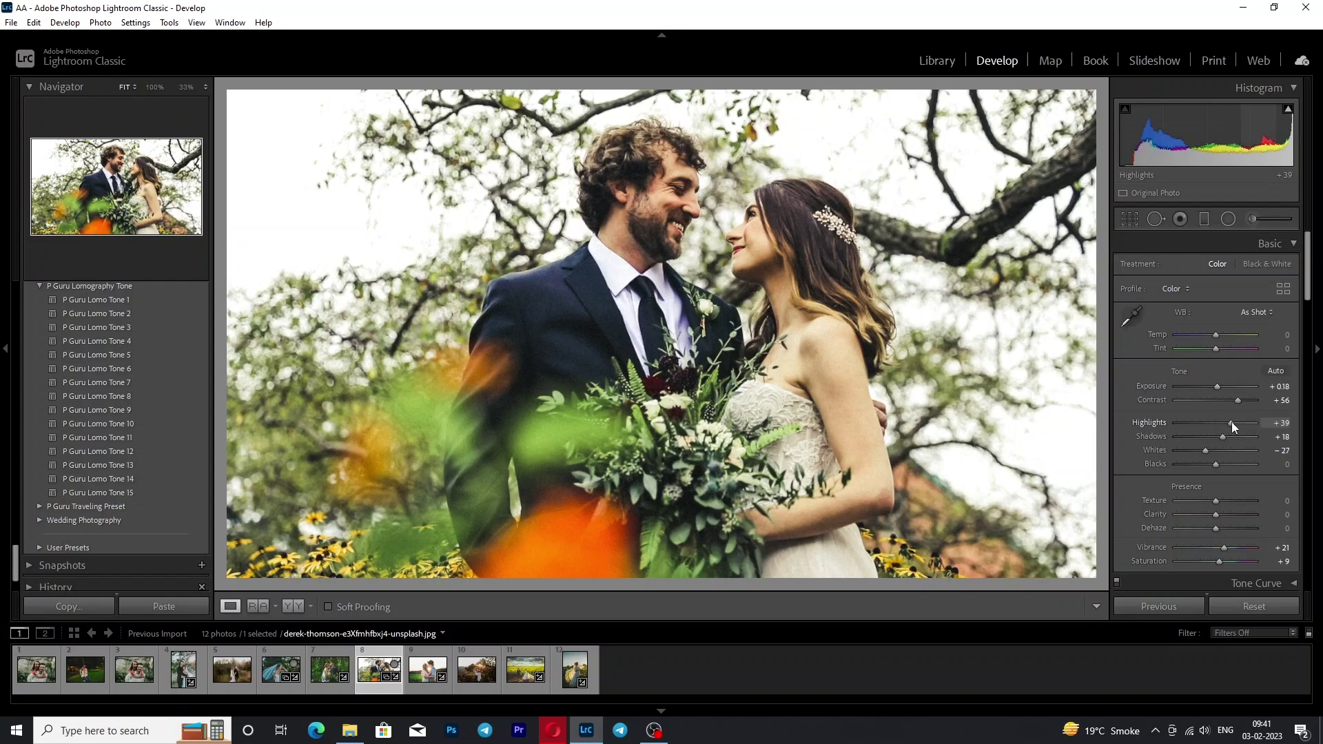
pyautogui.moveTo(1231, 421); pyautogui.dragTo(1230, 422)
# Step: Apply Lomo Tone 6 with Highlights −58, Exposure −0.35 and Shadows +37, then preview Lomo Tone 7
pyautogui.click(116, 370)
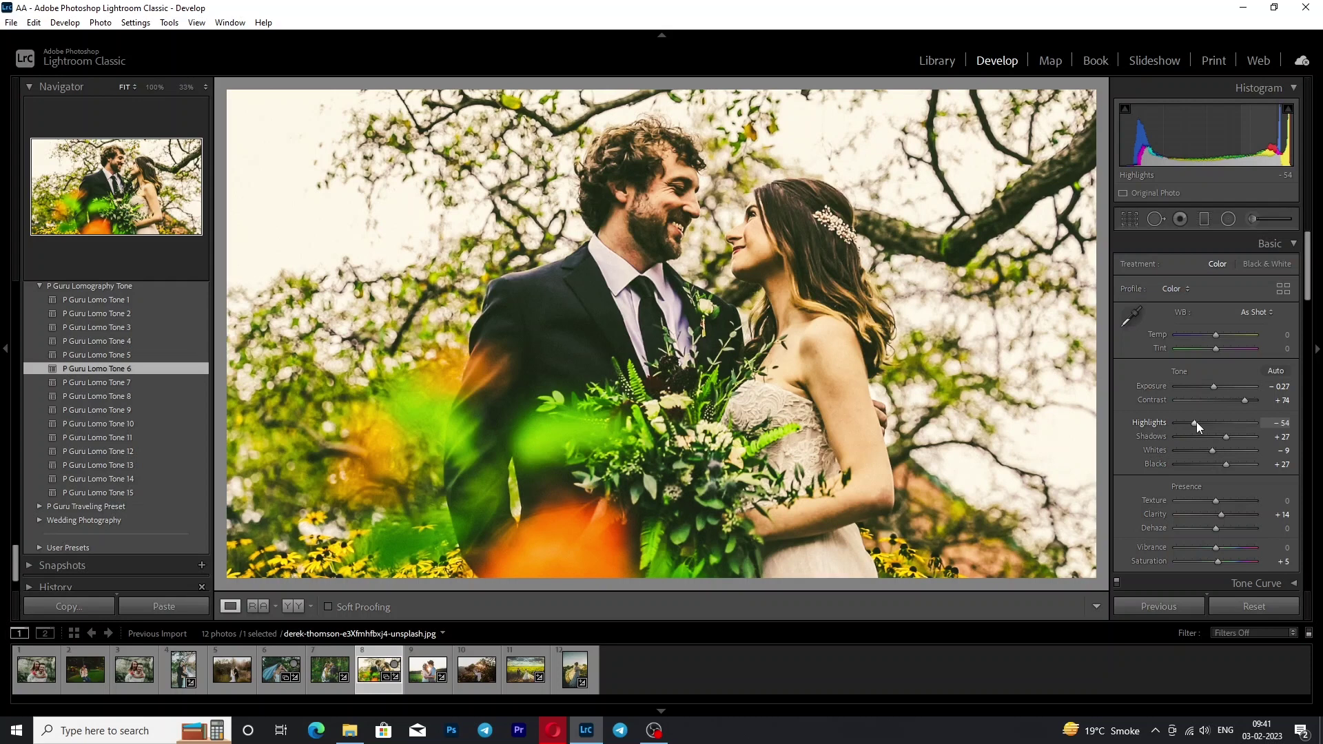
pyautogui.moveTo(1194, 421); pyautogui.dragTo(1193, 422)
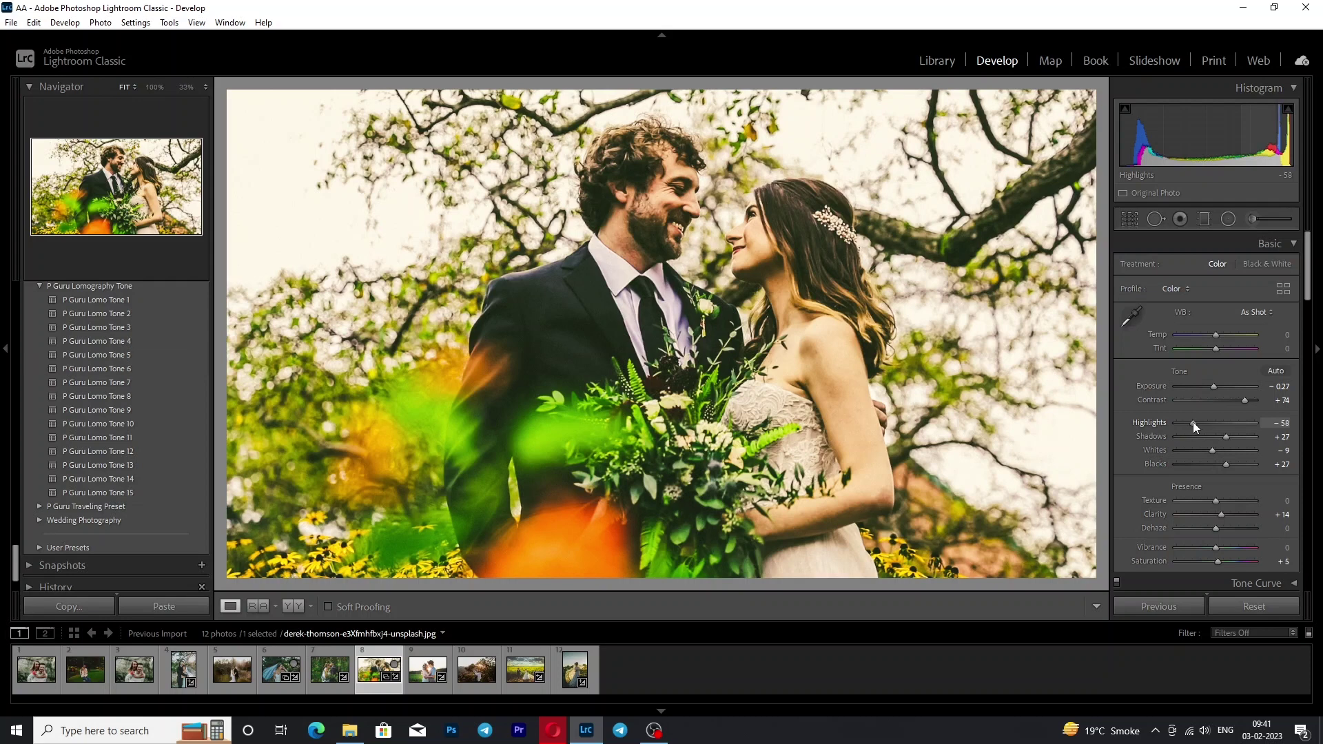
pyautogui.moveTo(1213, 386); pyautogui.dragTo(1214, 389)
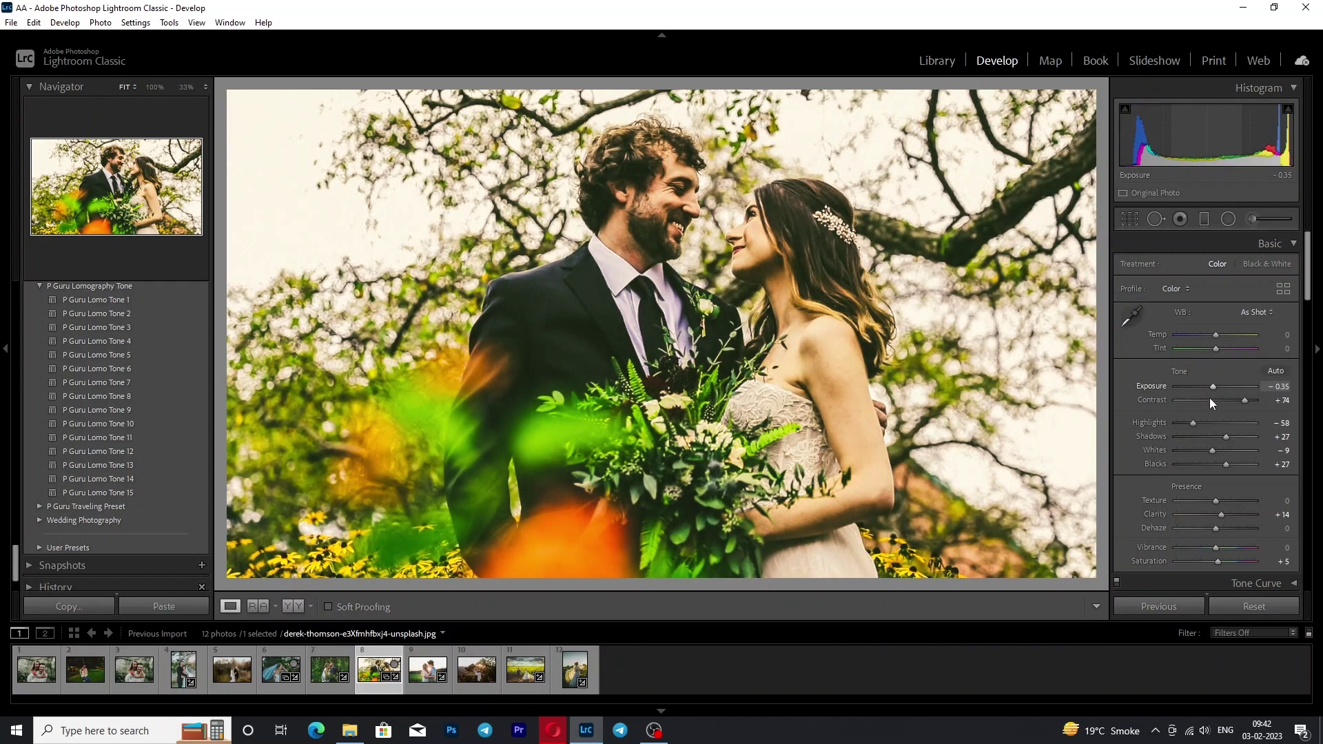
pyautogui.moveTo(1226, 436); pyautogui.dragTo(1230, 436)
pyautogui.press('Up')
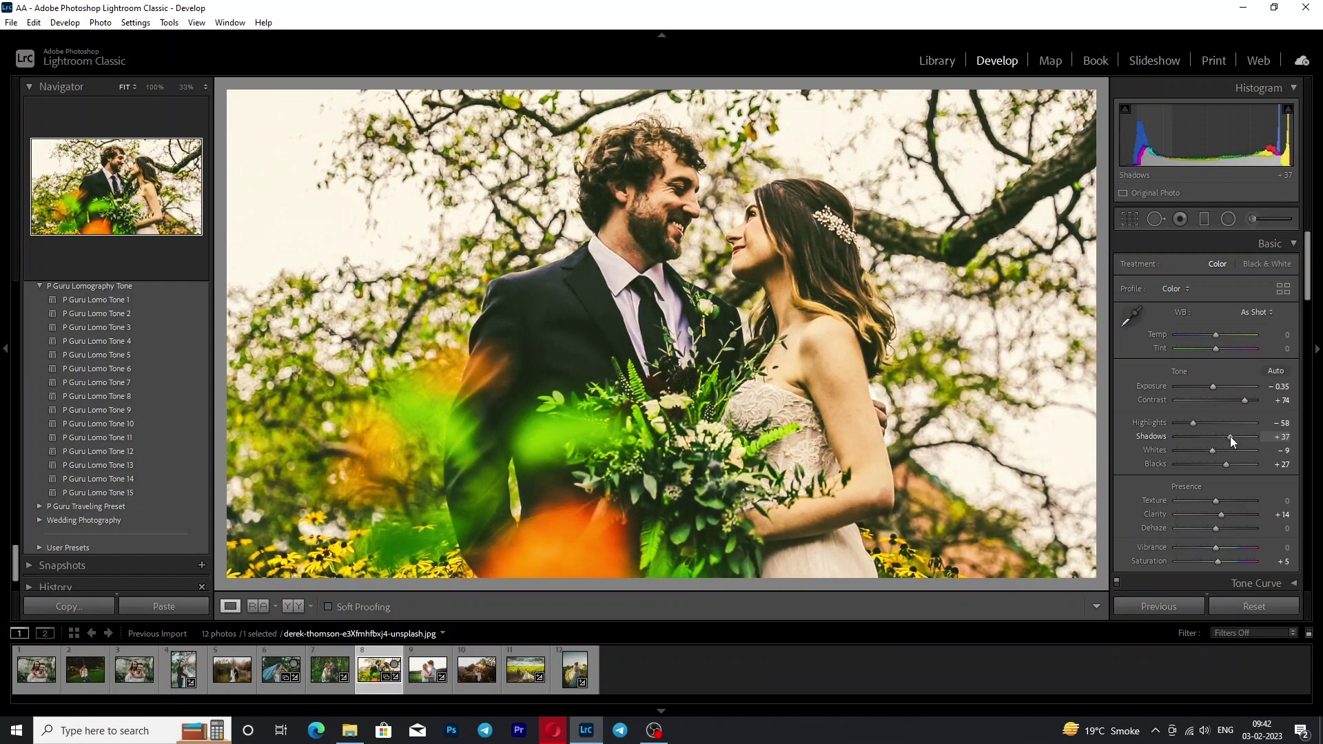
pyautogui.click(130, 382)
# Step: Apply Lomo Tone 7, try exposure −0.44, undo, then settle exposure at −0.09
pyautogui.click(132, 382)
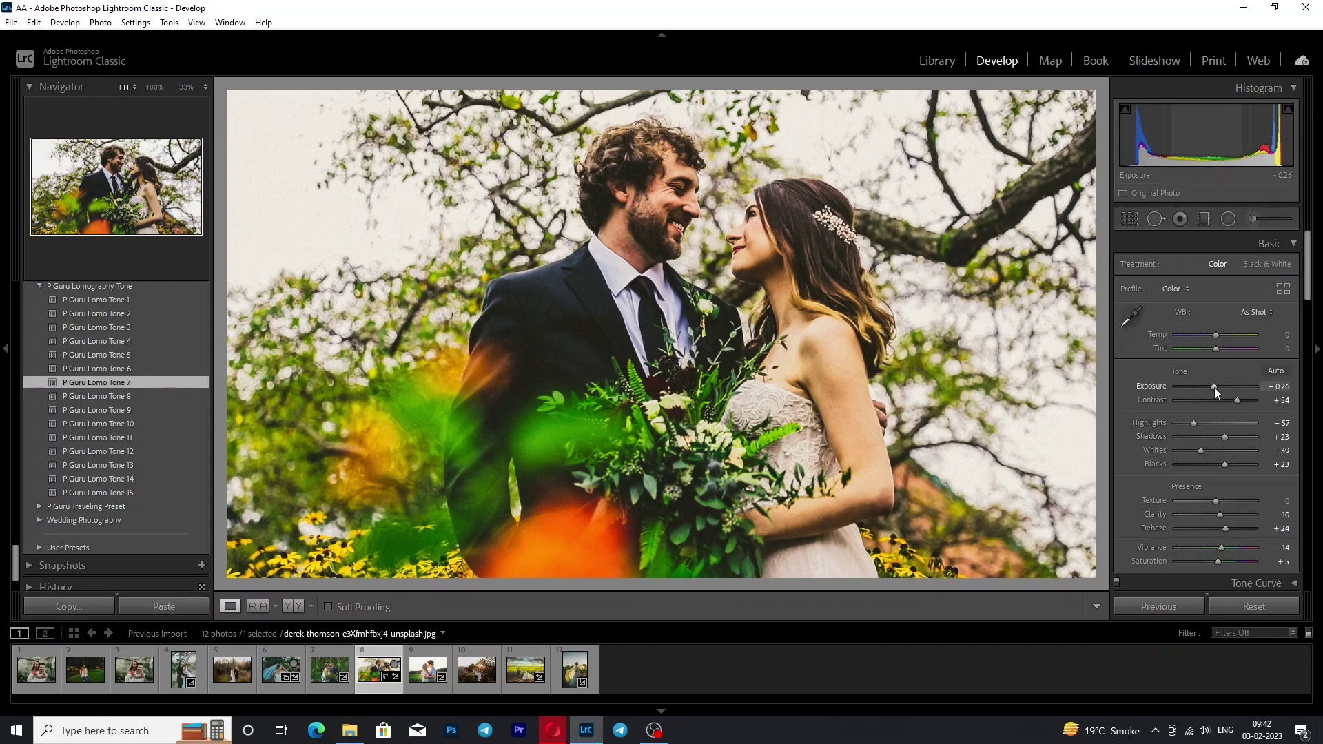
pyautogui.moveTo(1214, 388); pyautogui.dragTo(1213, 388)
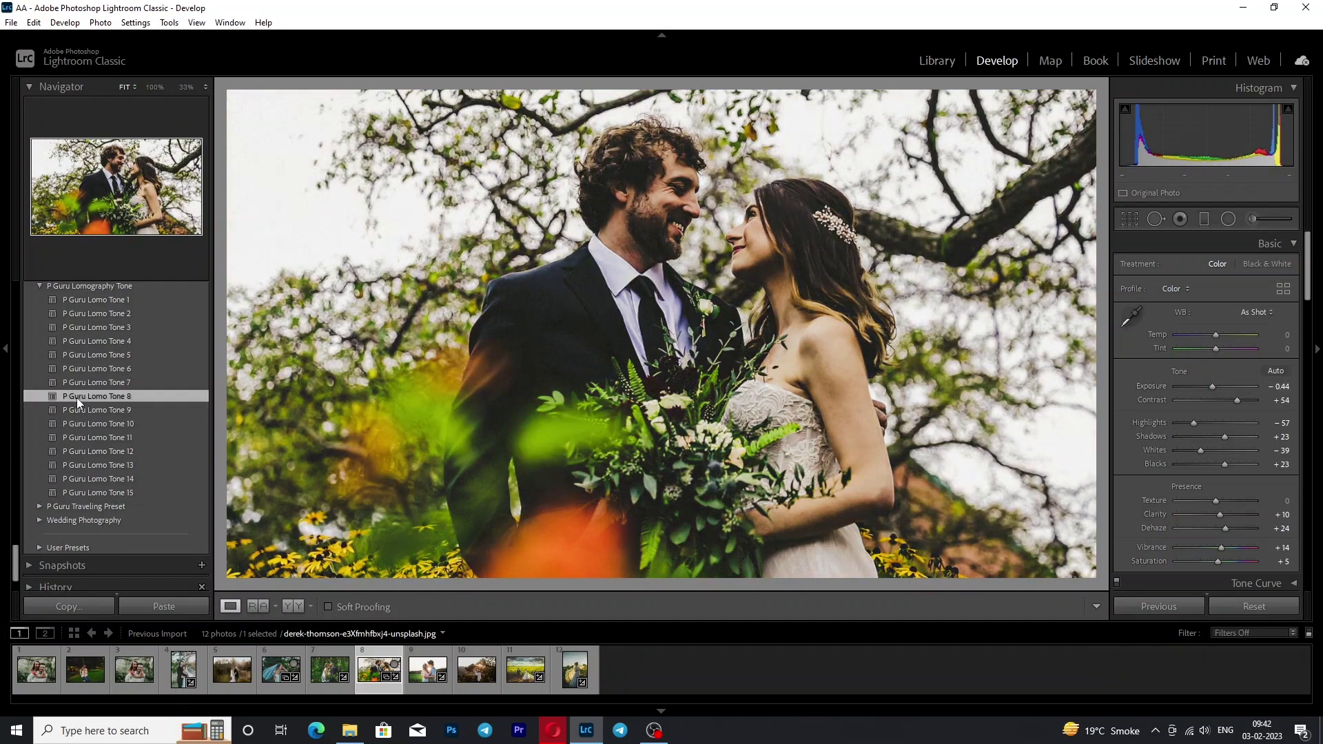
pyautogui.hotkey('ctrl', 'z')
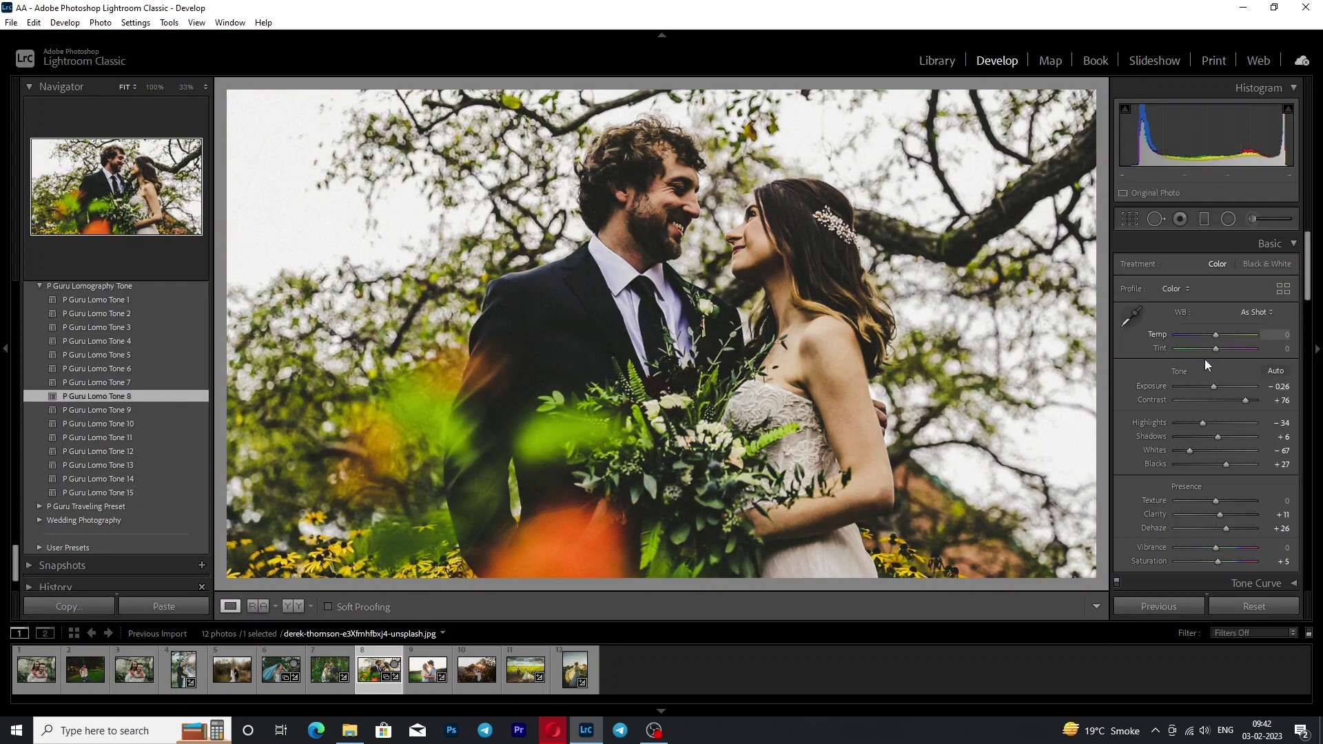
pyautogui.moveTo(1213, 385); pyautogui.dragTo(1215, 387)
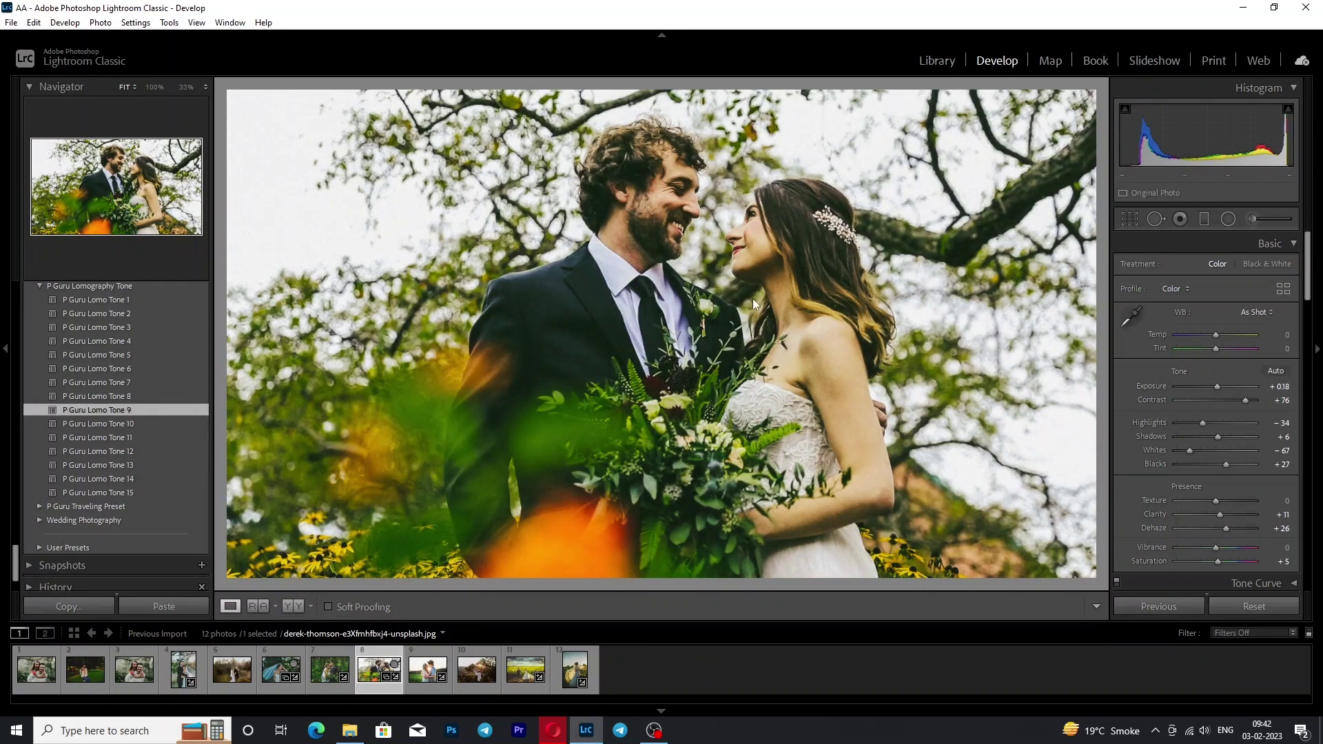
# Step: Compare Lomo Tone 9 and Lomo Tone 10 against the original, ending in single view
pyautogui.click(287, 611)
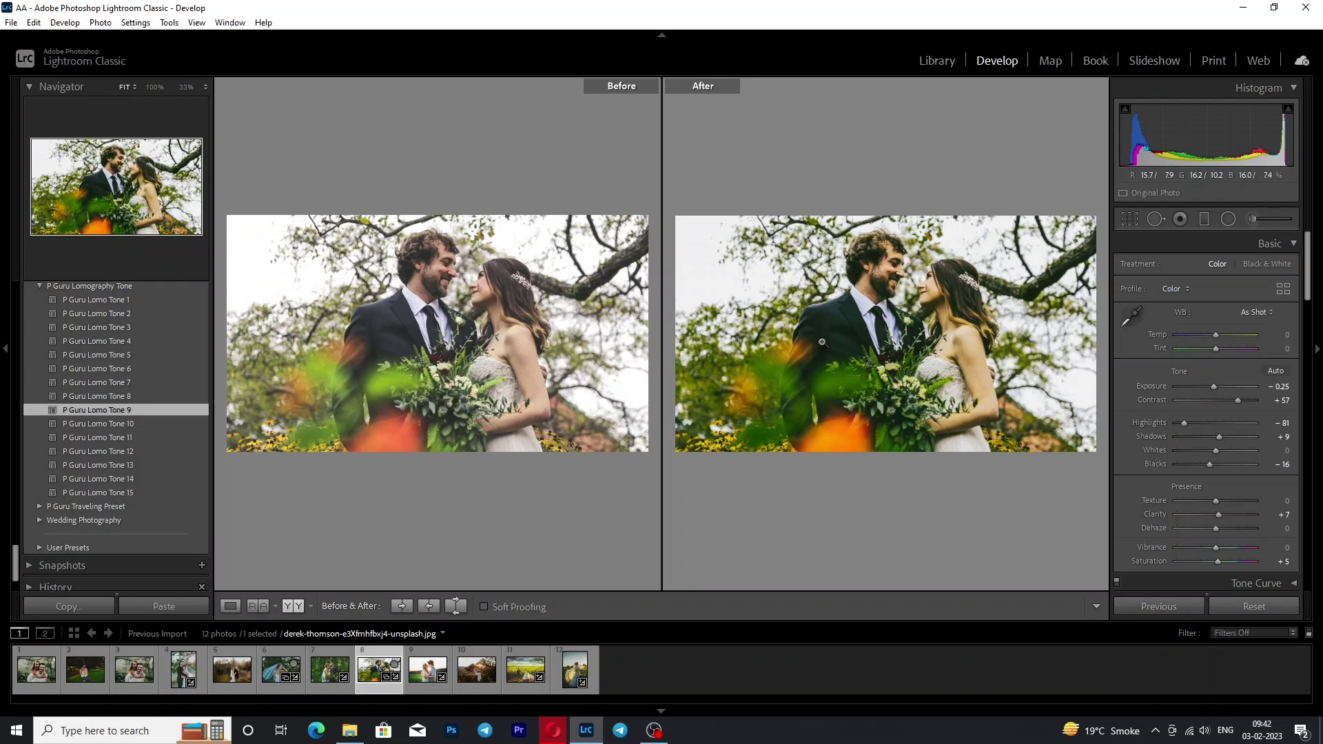
pyautogui.click(118, 412)
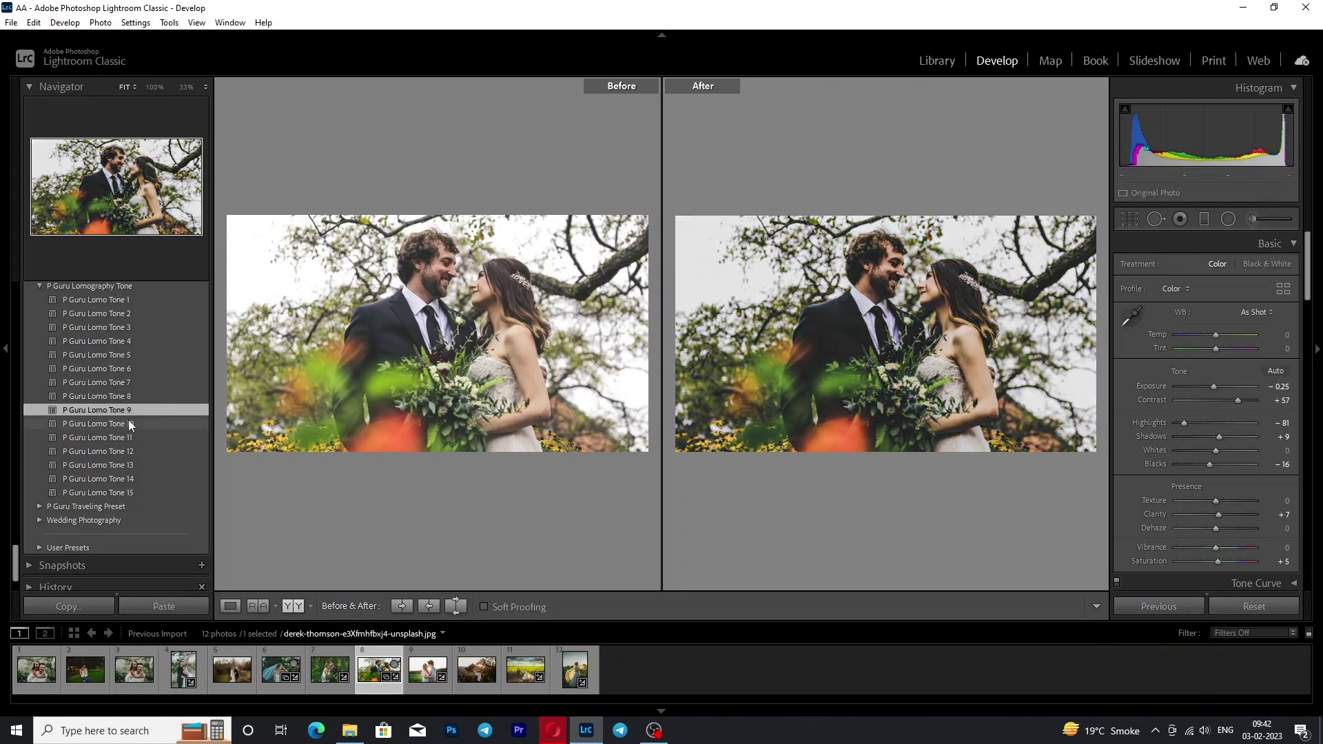
pyautogui.click(129, 424)
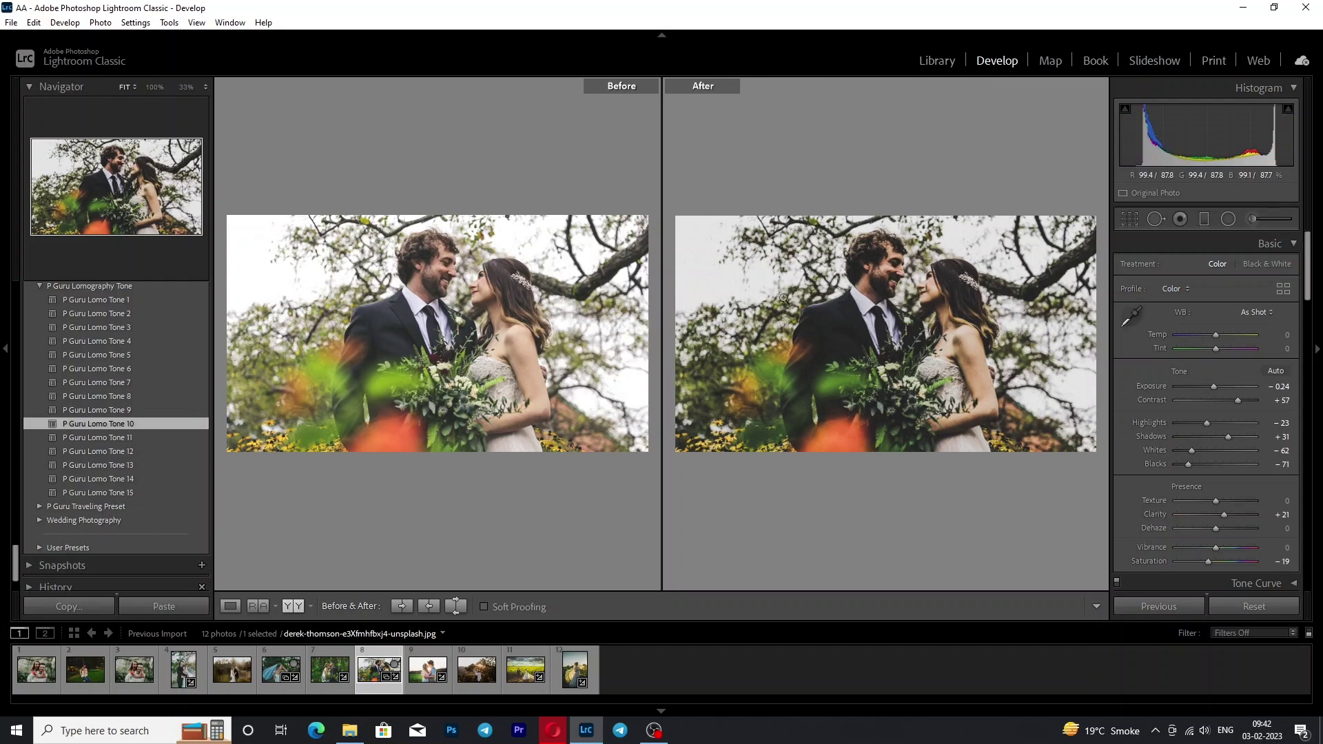
pyautogui.click(229, 606)
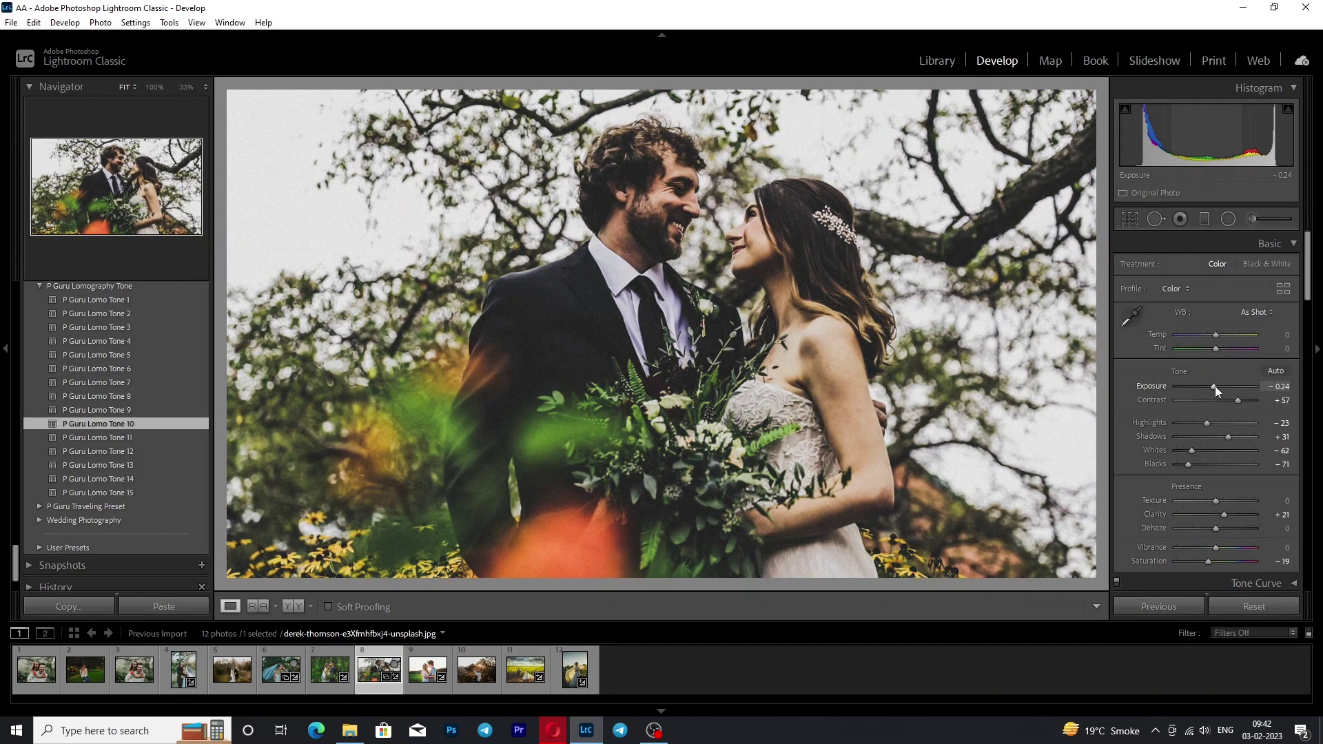
# Step: Apply Lomo Tone 11 at exposure −0.27, compare it with the original, then reapply it
pyautogui.moveTo(1214, 385); pyautogui.dragTo(1217, 385)
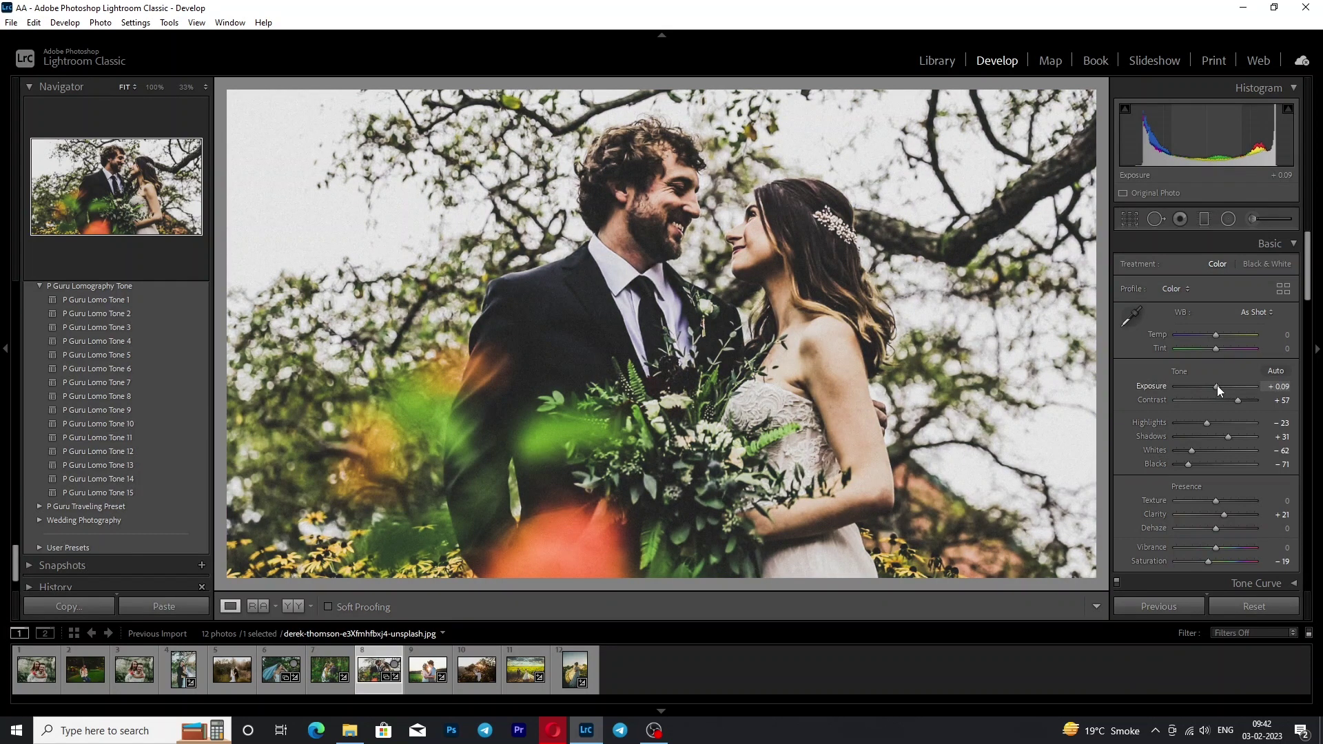
pyautogui.moveTo(1217, 385); pyautogui.dragTo(1215, 386)
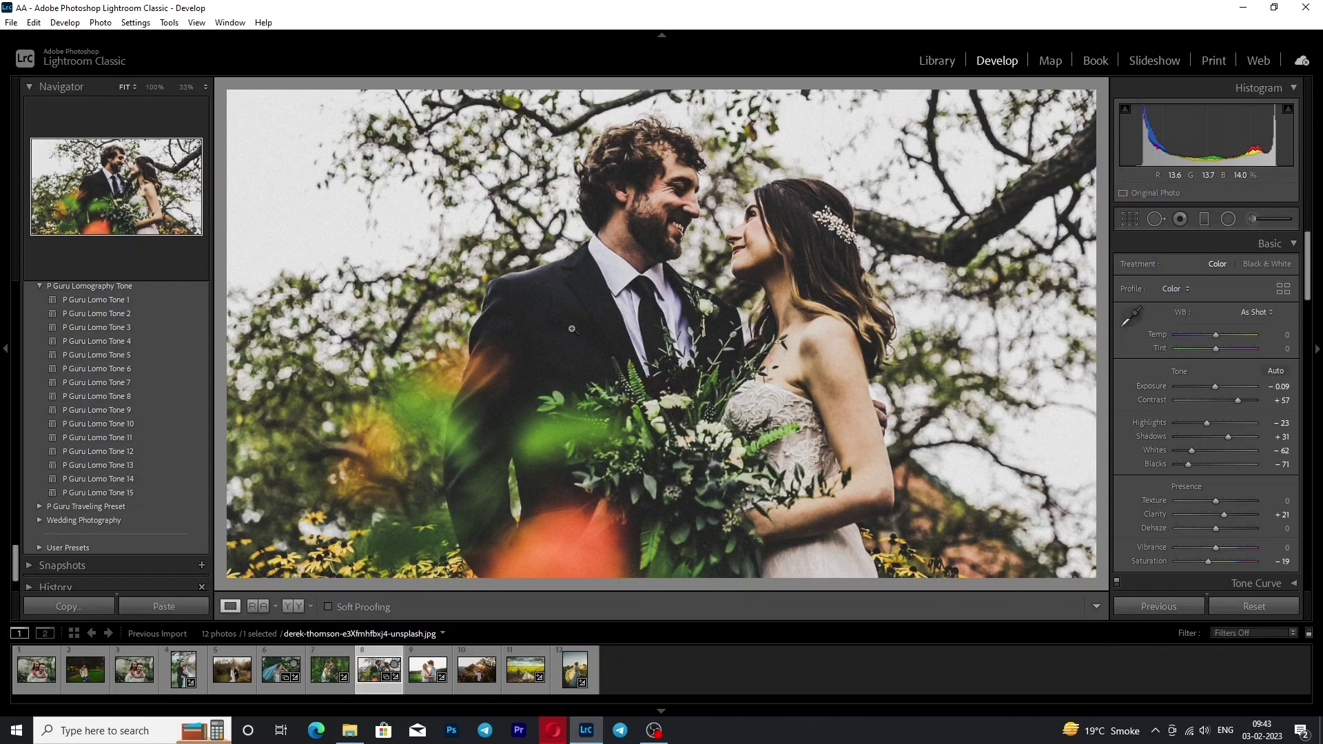
pyautogui.click(122, 434)
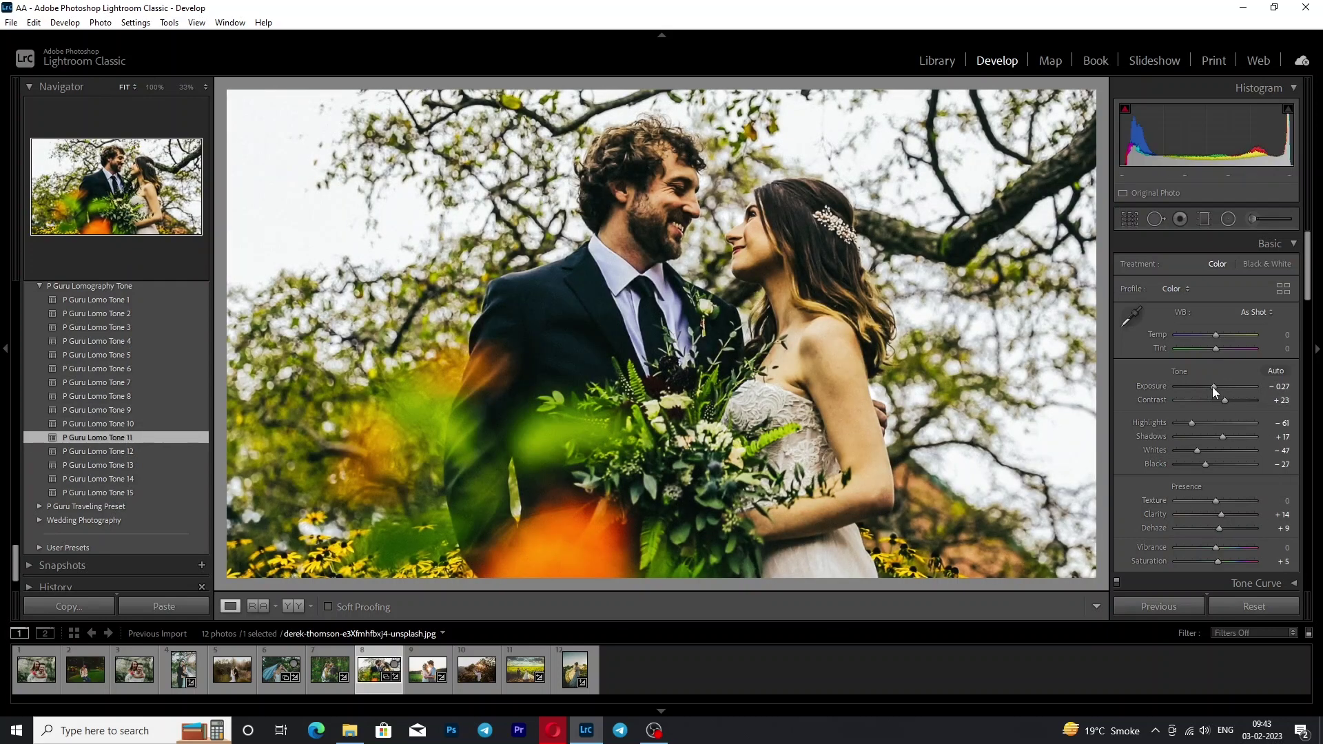
pyautogui.moveTo(1214, 387); pyautogui.dragTo(1214, 389)
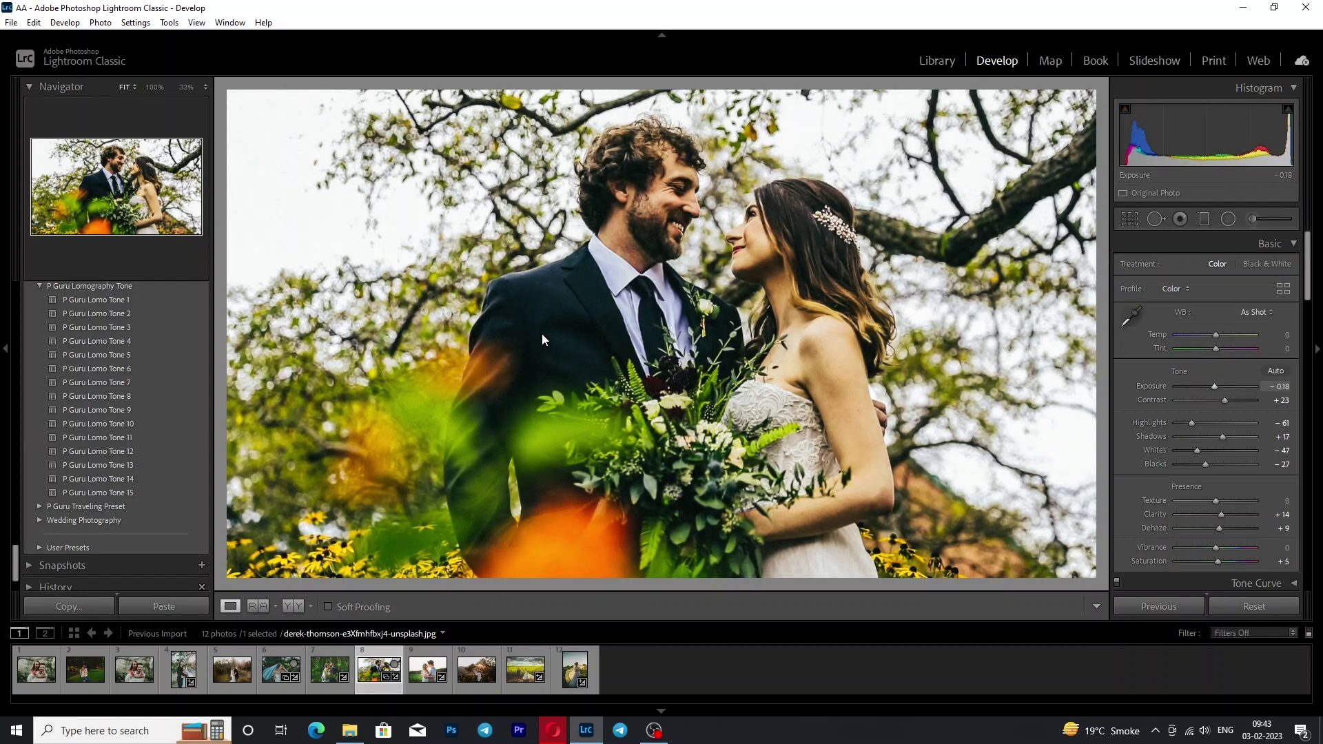
pyautogui.click(295, 607)
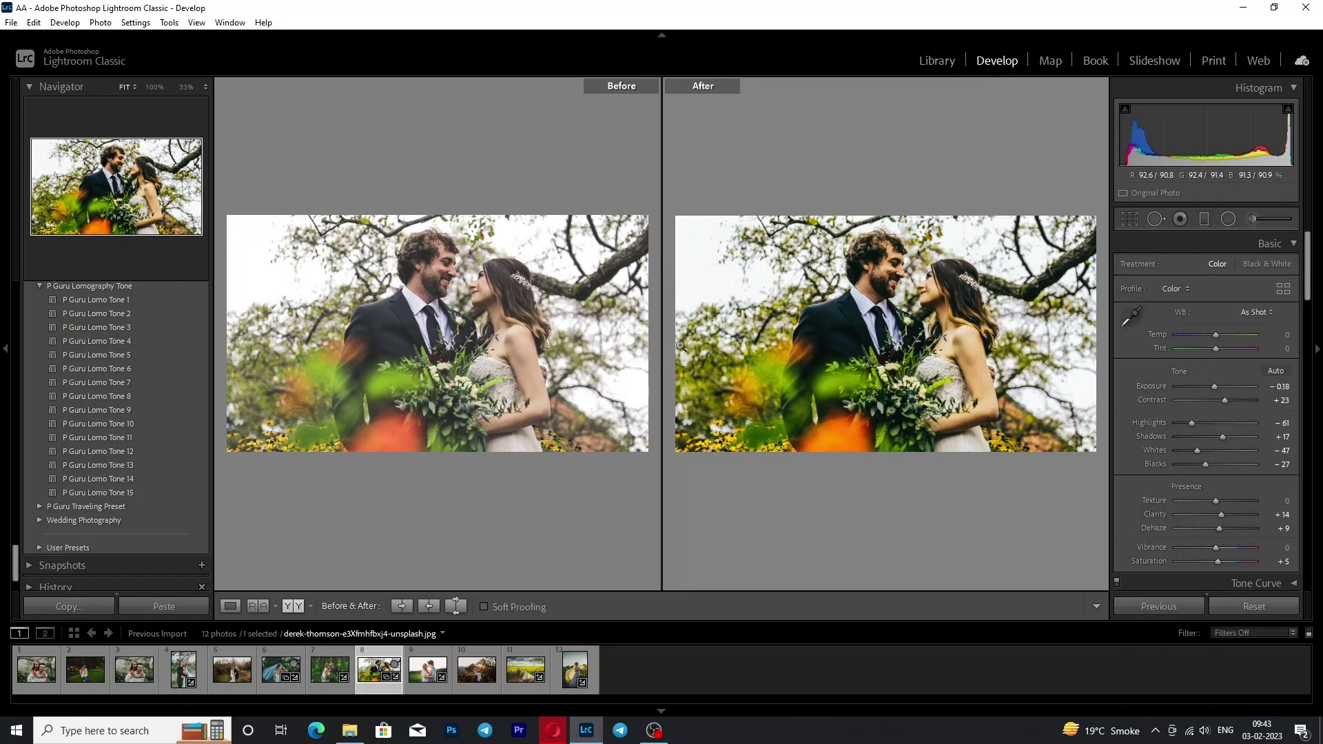
pyautogui.click(232, 606)
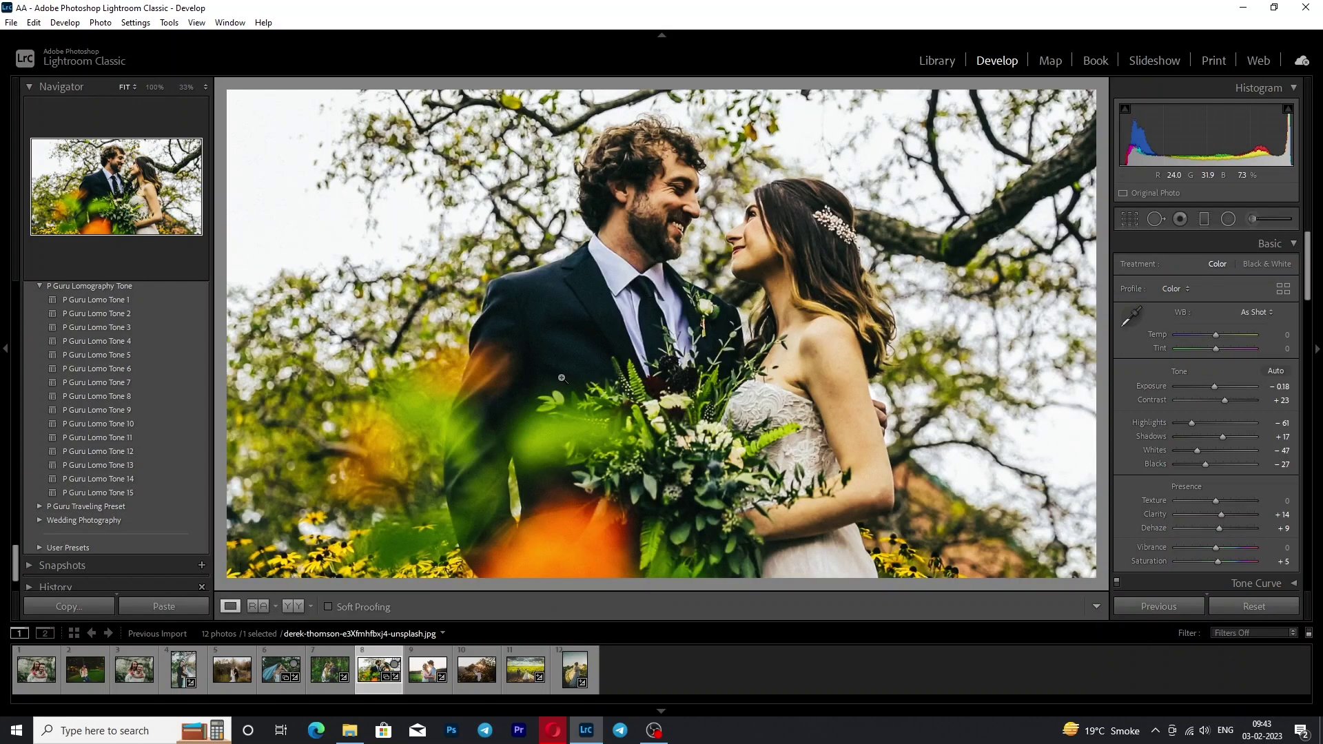
pyautogui.click(123, 438)
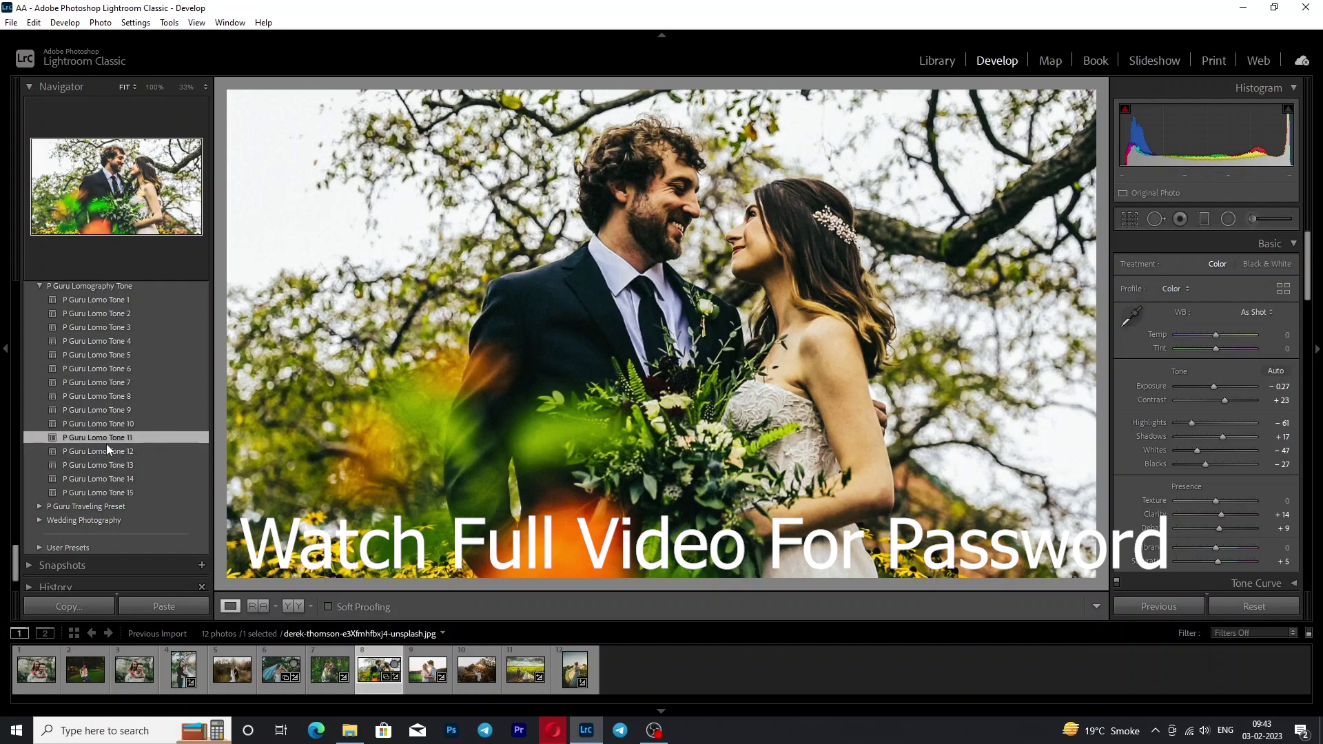
# Step: Try Lomo Tone 12 with a slight exposure tweak and compare it with the original
pyautogui.click(69, 451)
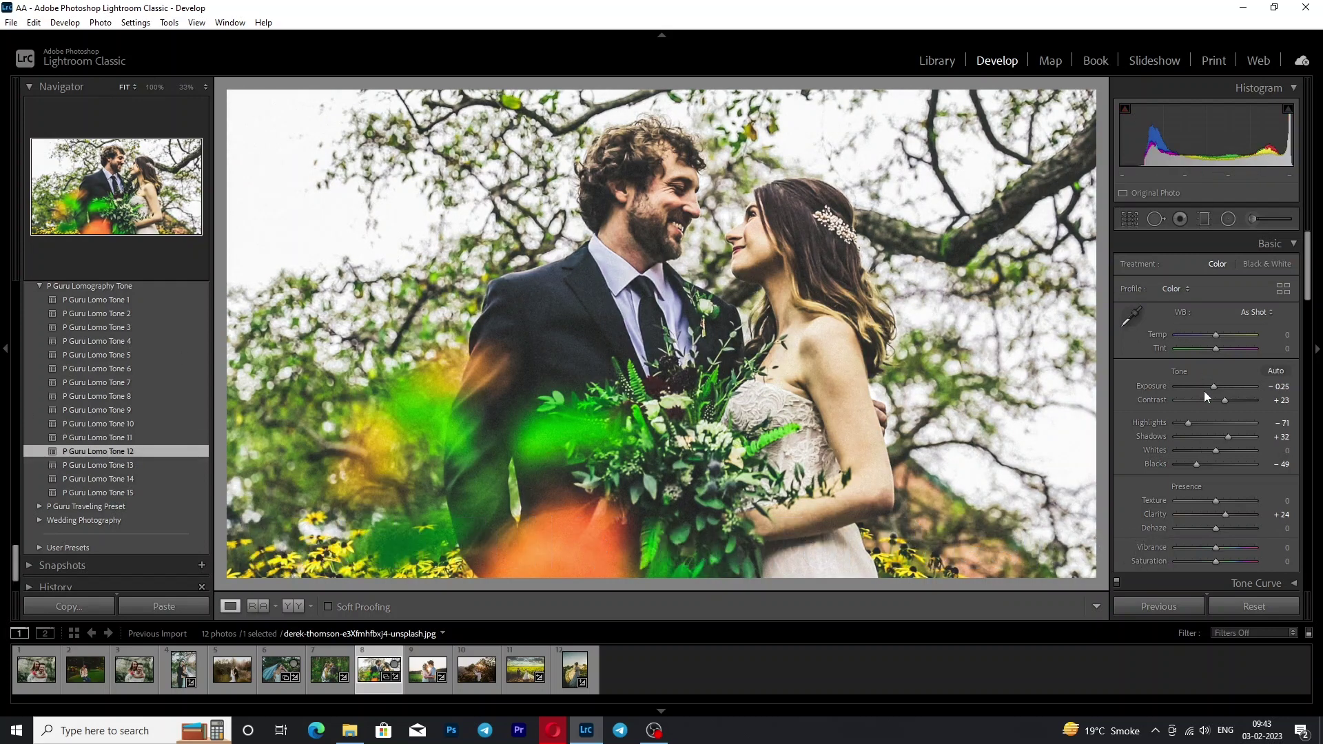
pyautogui.moveTo(1214, 388); pyautogui.dragTo(1215, 391)
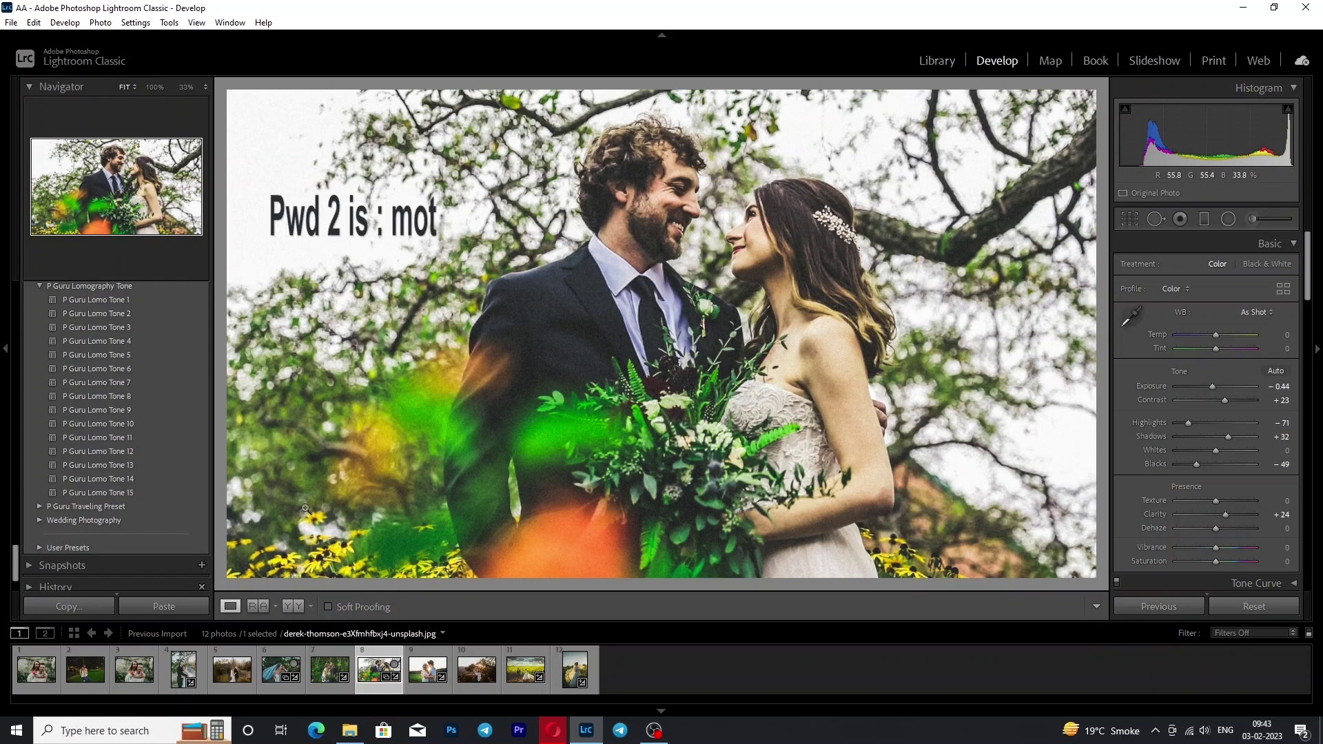
pyautogui.click(291, 606)
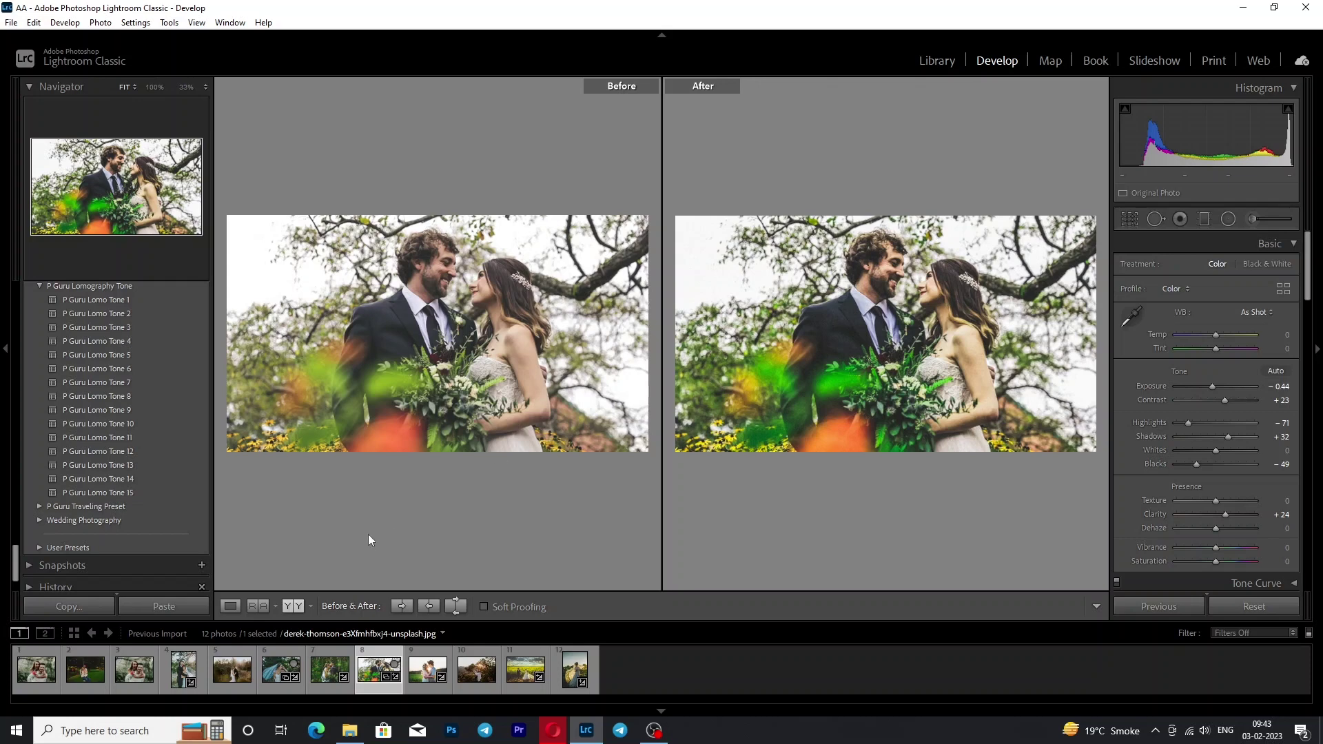
pyautogui.click(231, 606)
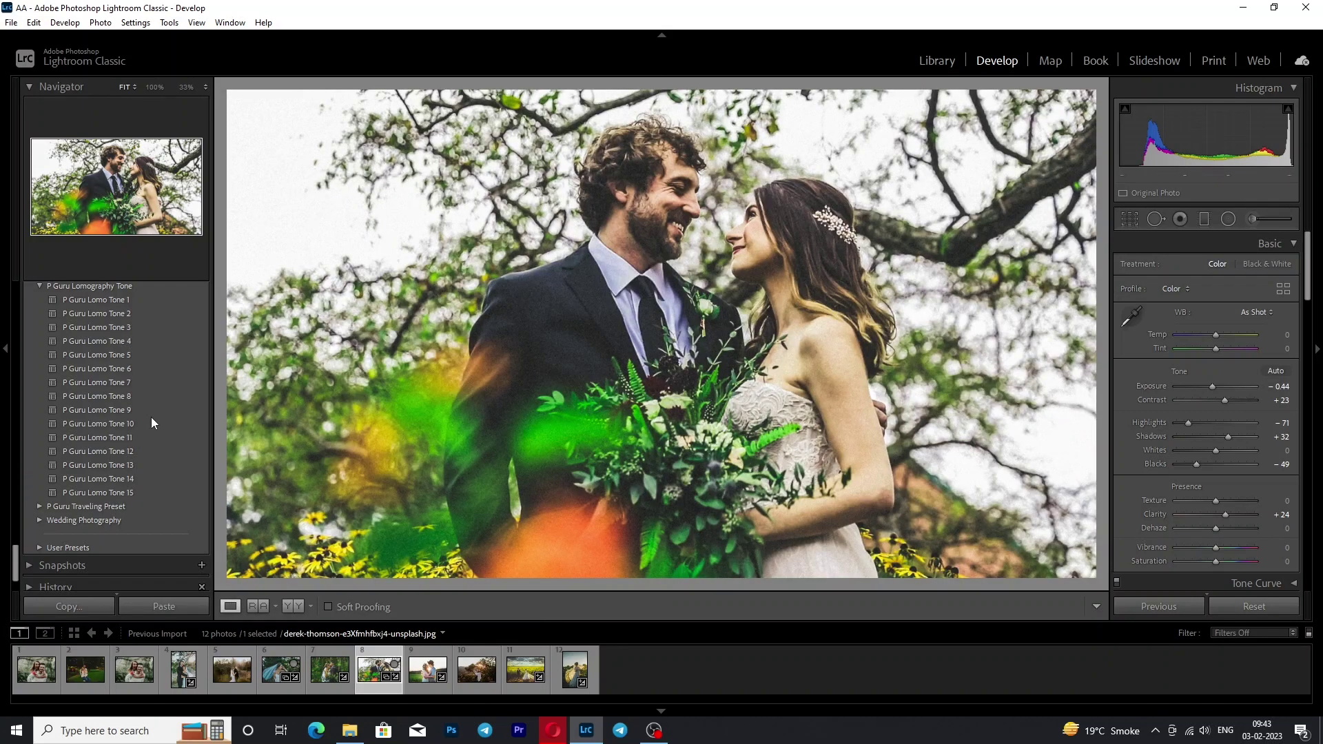
# Step: Return to Lomo Tone 11 at exposure −0.18, compare side by side, then try Lomo Tone 13
pyautogui.click(134, 435)
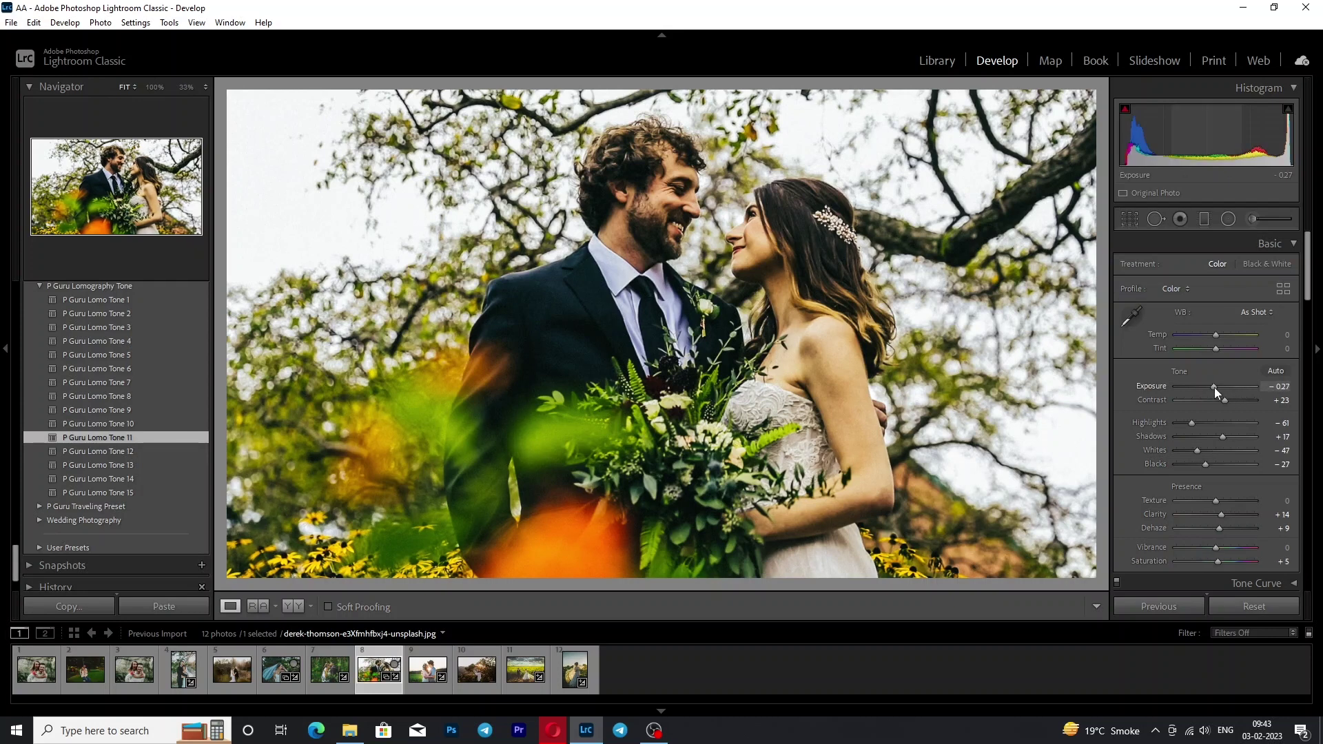
pyautogui.moveTo(1215, 391); pyautogui.dragTo(1214, 391)
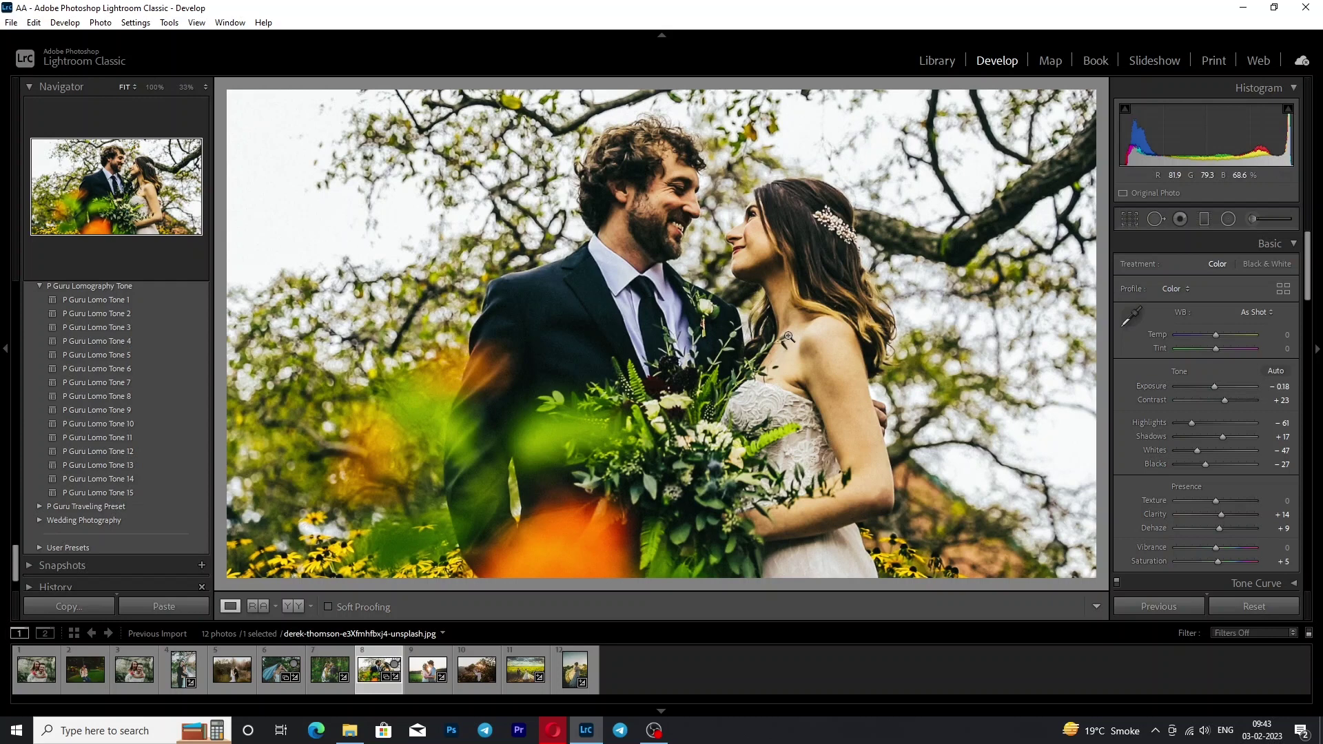
pyautogui.click(293, 606)
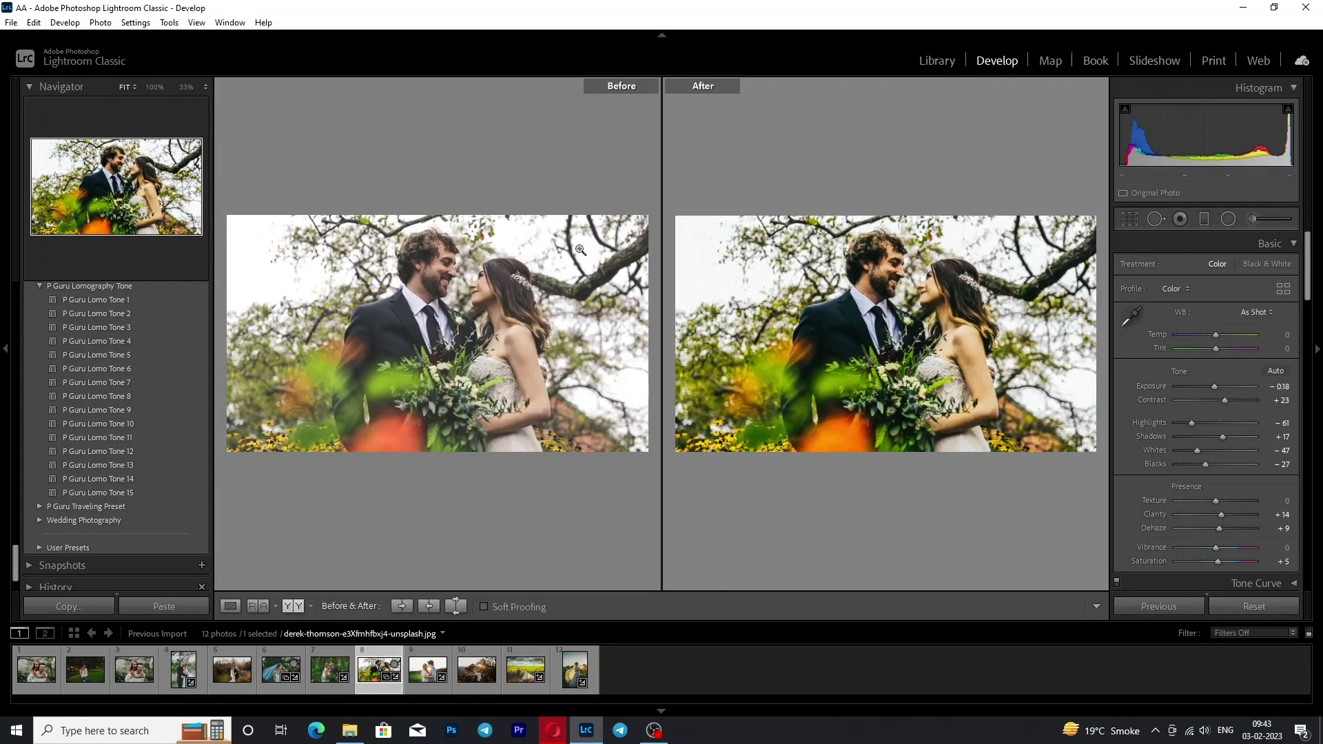
pyautogui.click(101, 463)
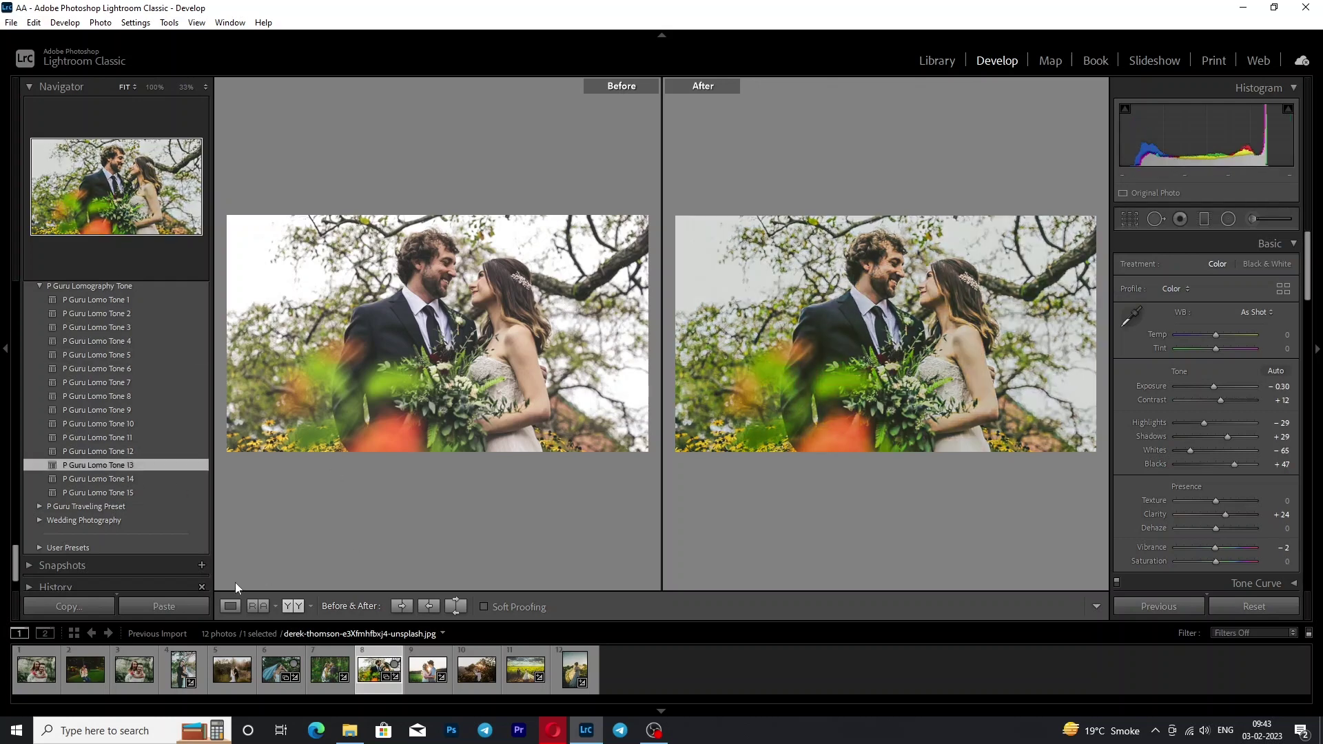
# Step: Refine Lomo Tone 13 to exposure −0.79, shadows +9, adjusted highlights and whites, then try Lomo Tone 14
pyautogui.click(232, 607)
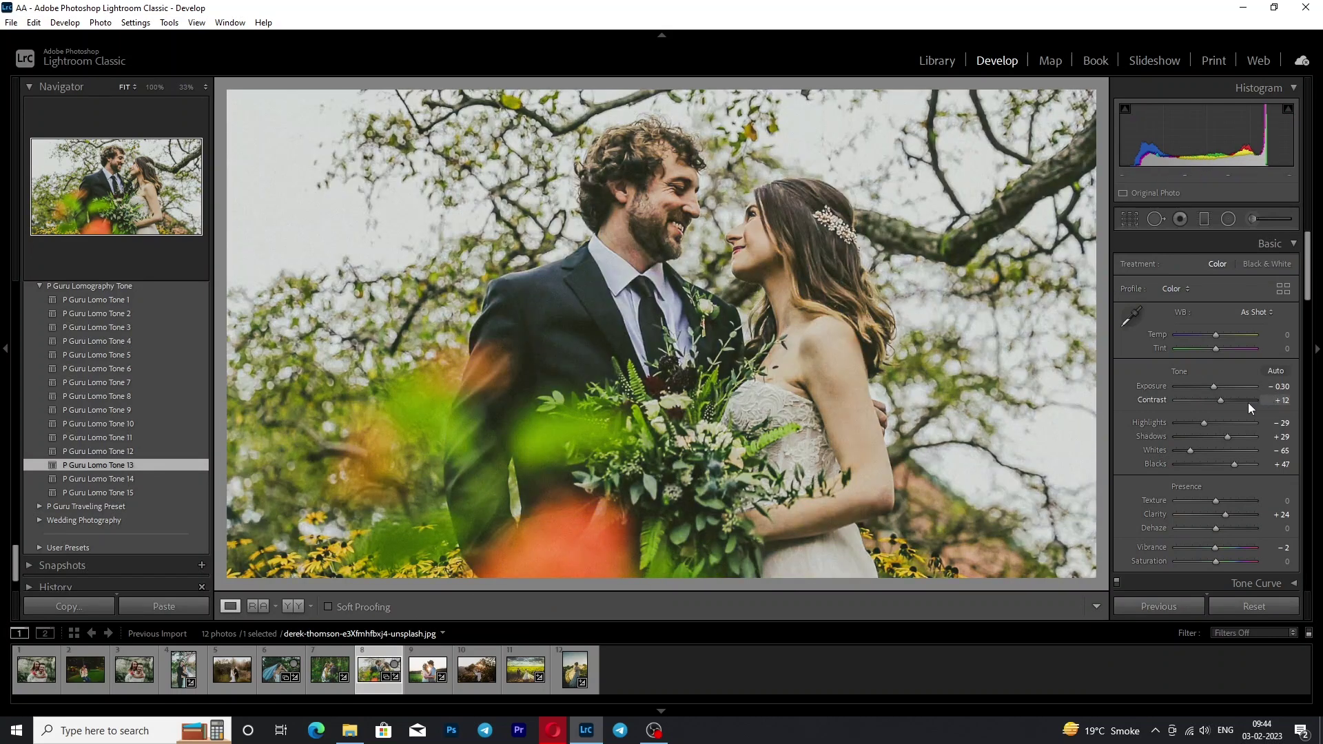
pyautogui.moveTo(1214, 388); pyautogui.dragTo(1210, 393)
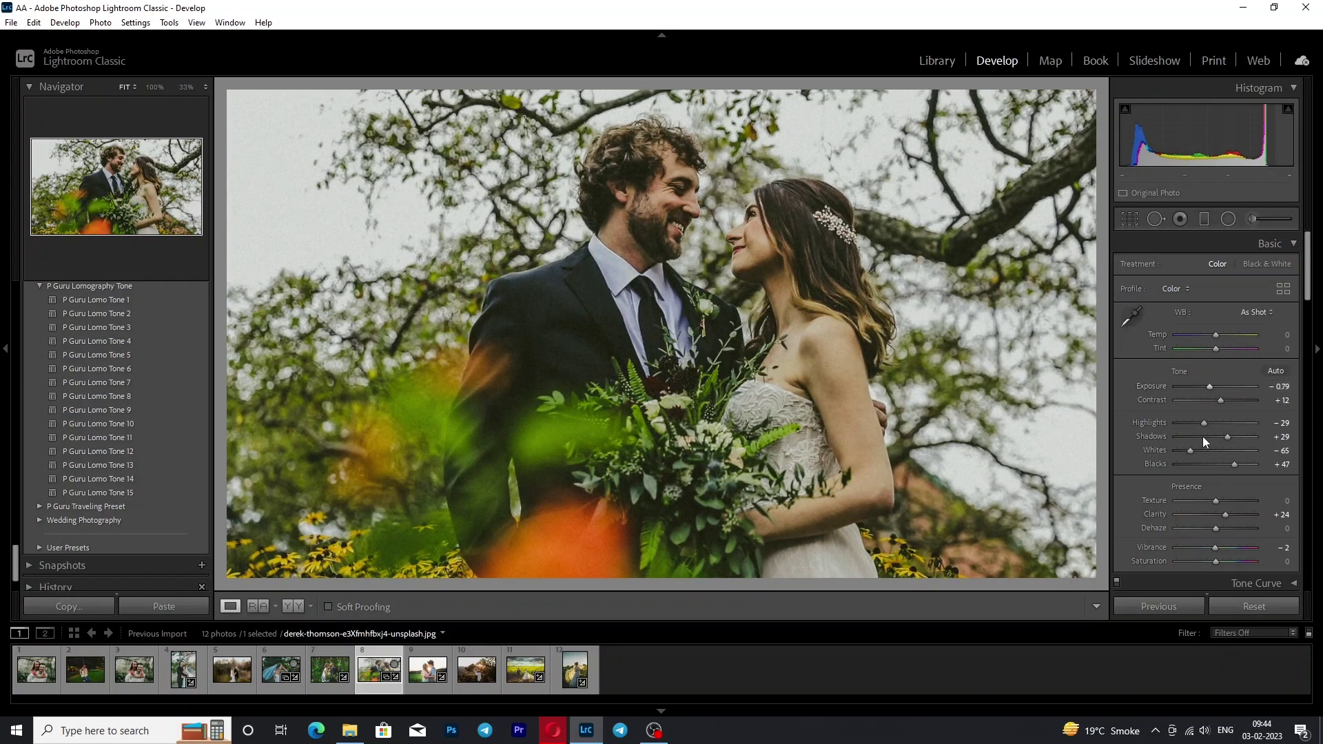
pyautogui.moveTo(1205, 424)
pyautogui.mouseDown()
pyautogui.moveTo(1231, 424)
pyautogui.moveTo(1190, 432)
pyautogui.mouseUp()
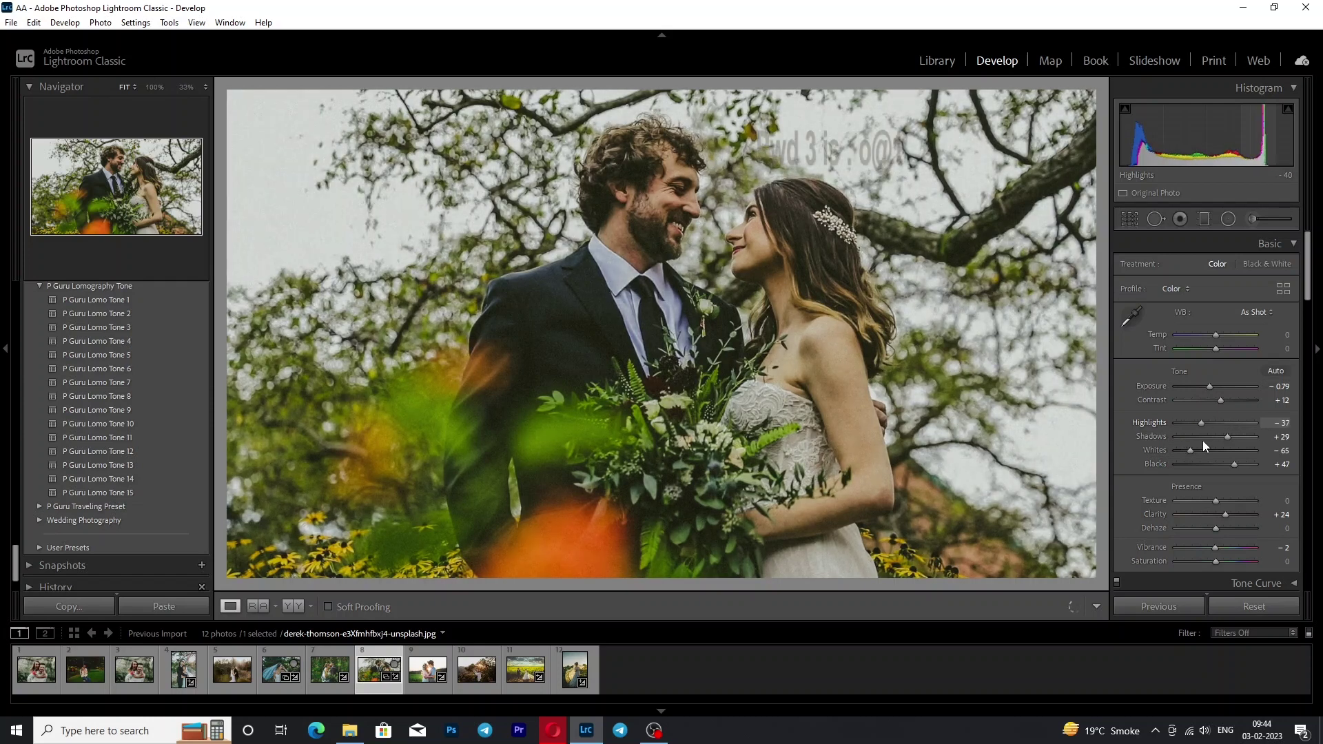
pyautogui.moveTo(1226, 436); pyautogui.dragTo(1217, 437)
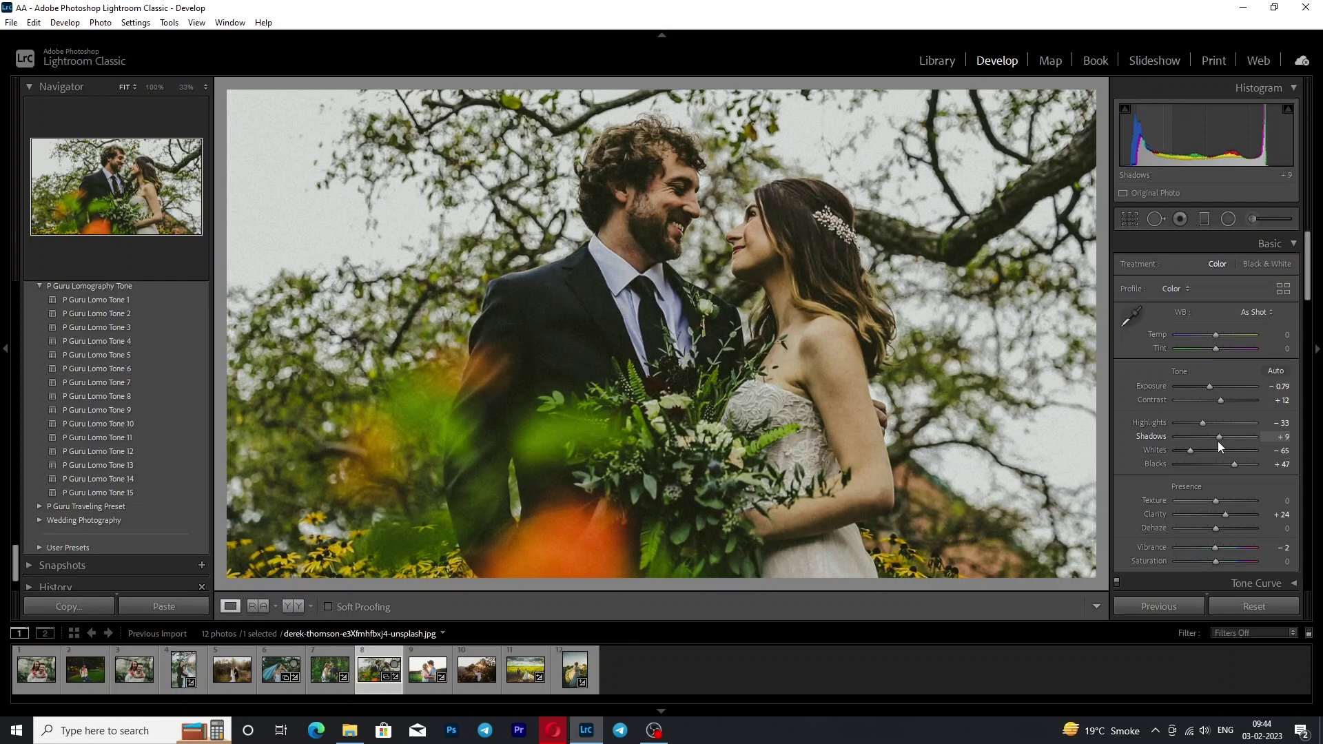
pyautogui.moveTo(1190, 450); pyautogui.dragTo(1236, 466)
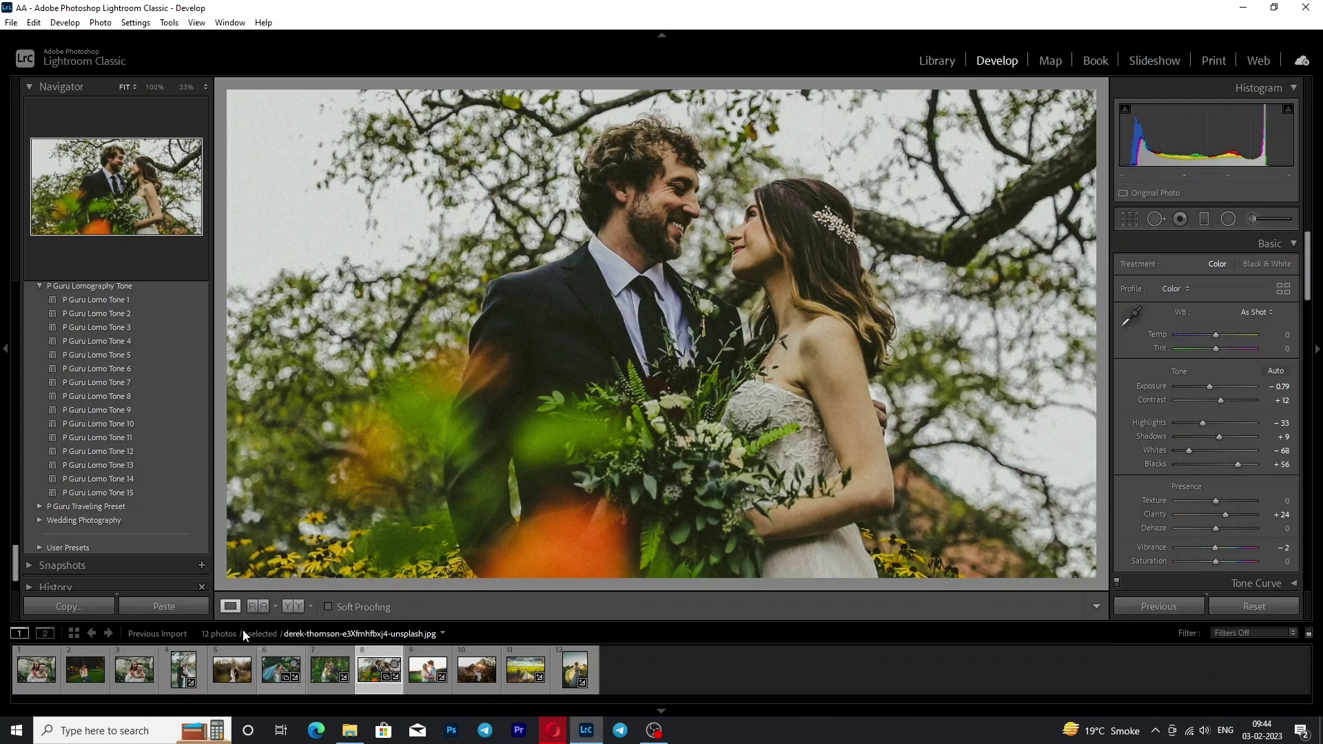
pyautogui.click(292, 606)
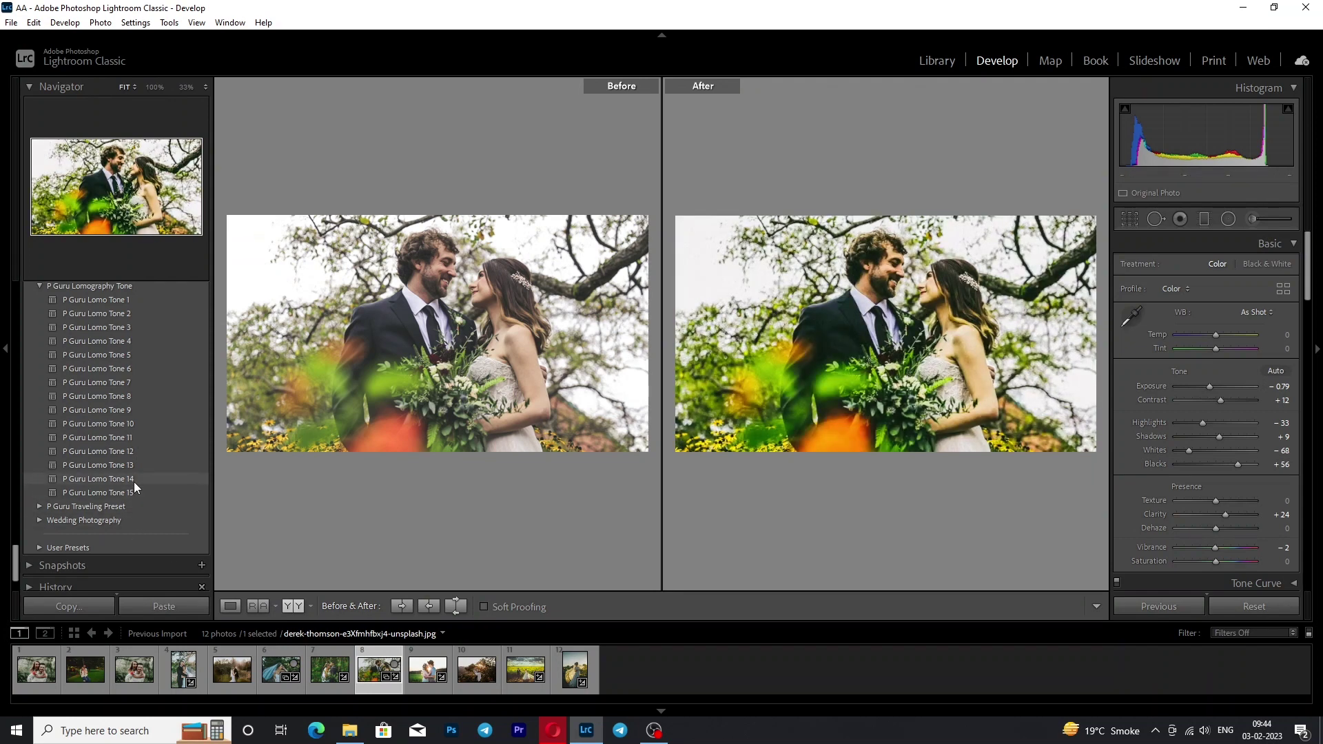
pyautogui.click(134, 482)
# Step: Set Lomo Tone 14 exposure to −0.26, check it against the original, and return to single view
pyautogui.click(231, 608)
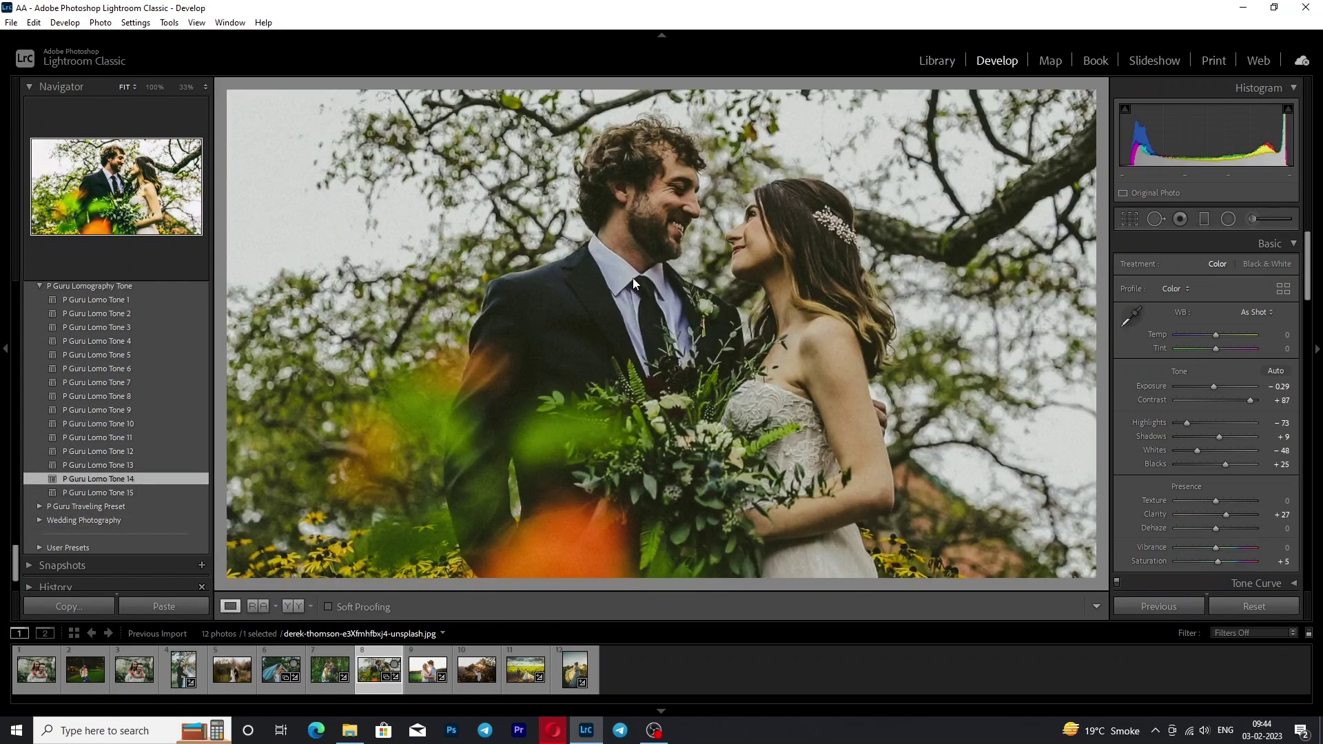
pyautogui.moveTo(1214, 386); pyautogui.dragTo(1216, 395)
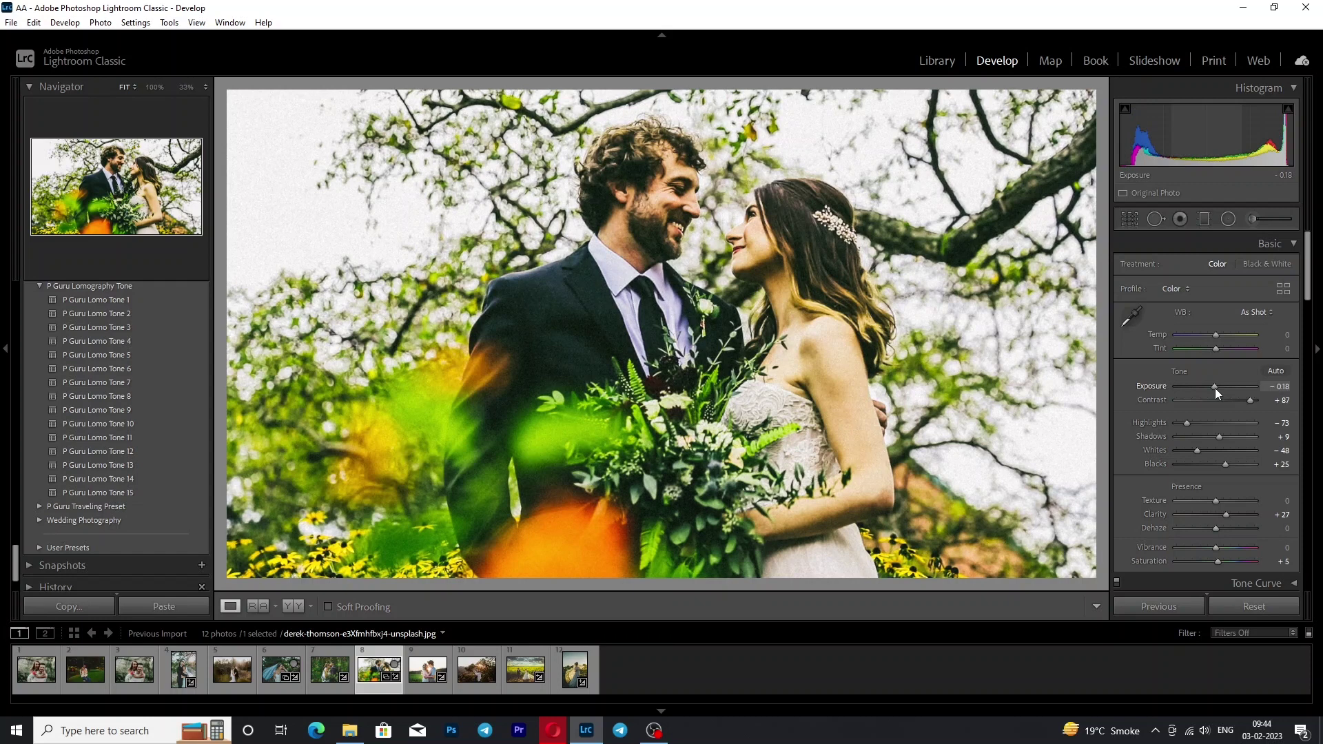
pyautogui.moveTo(1216, 394); pyautogui.dragTo(1216, 394)
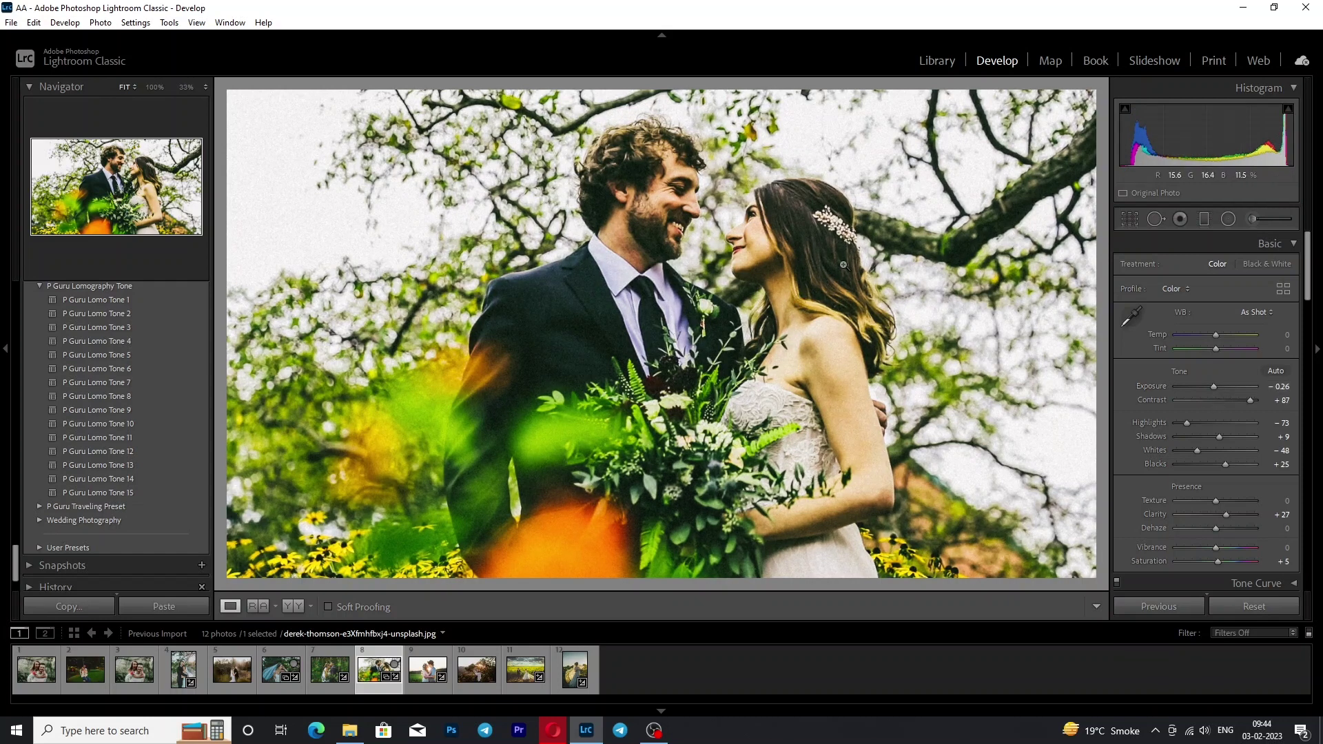
pyautogui.press('y')
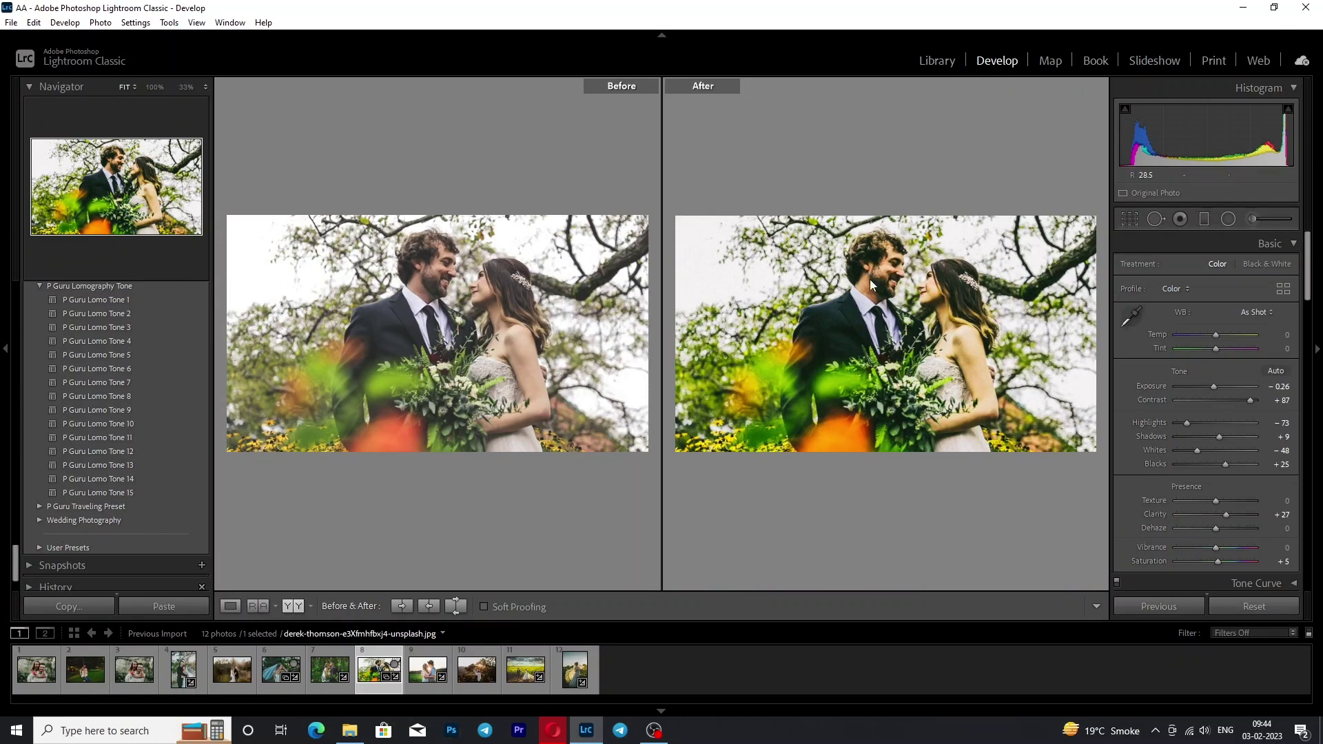
pyautogui.click(234, 607)
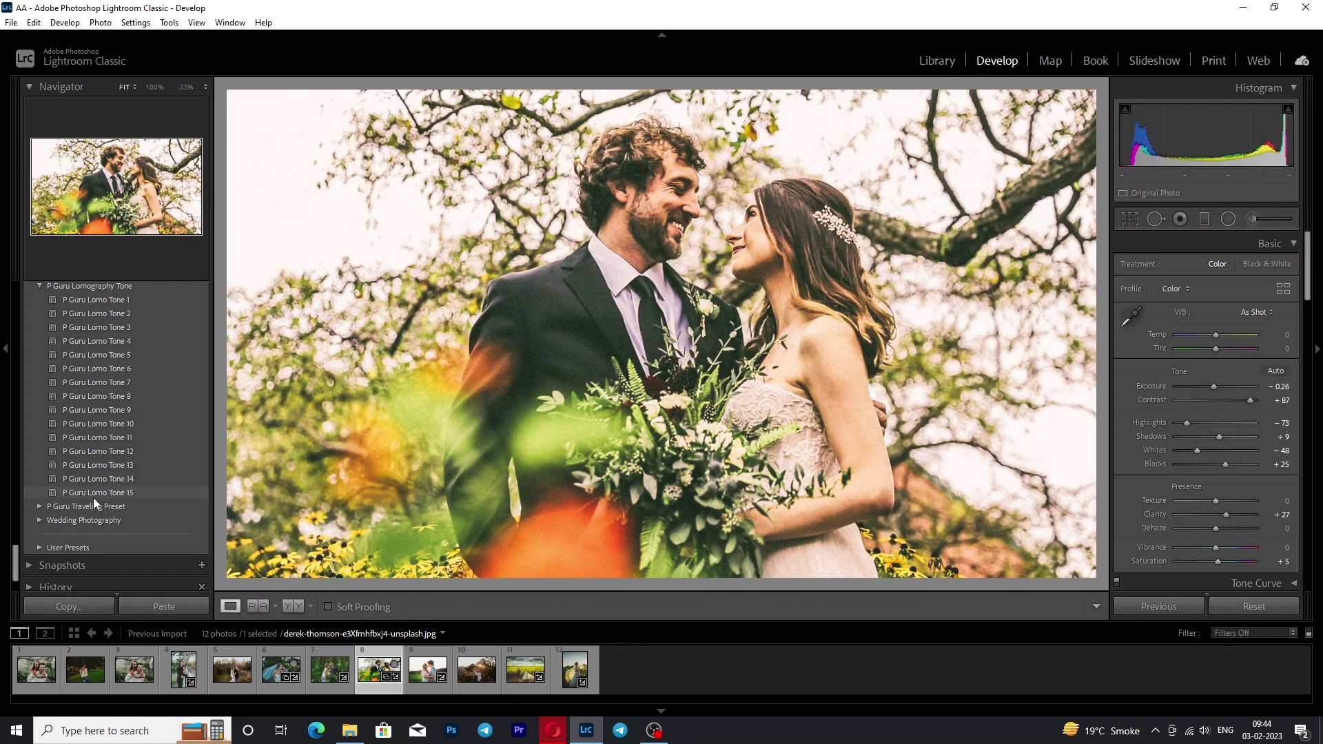
# Step: Apply Lomo Tone 15 with exposure -0.61, compare it to the original, then return to Loupe
pyautogui.click(93, 496)
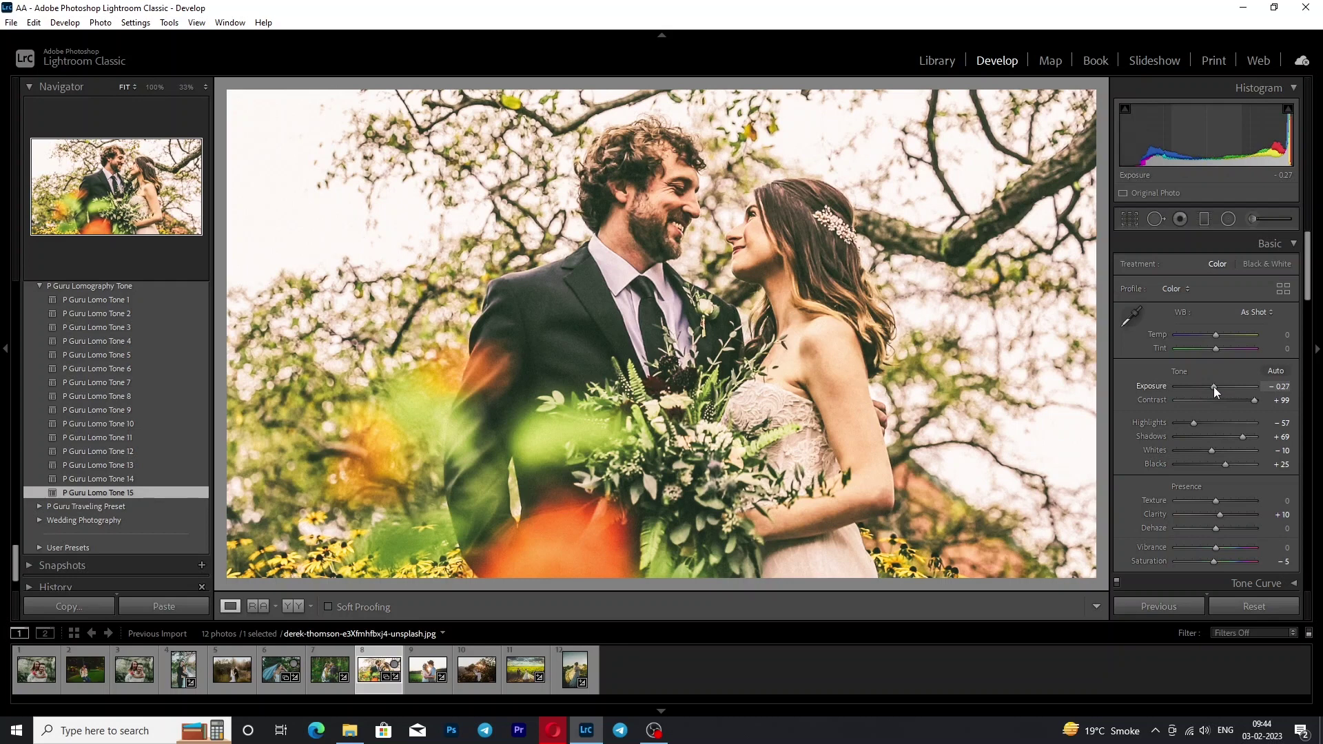
pyautogui.moveTo(1214, 387); pyautogui.dragTo(1211, 387)
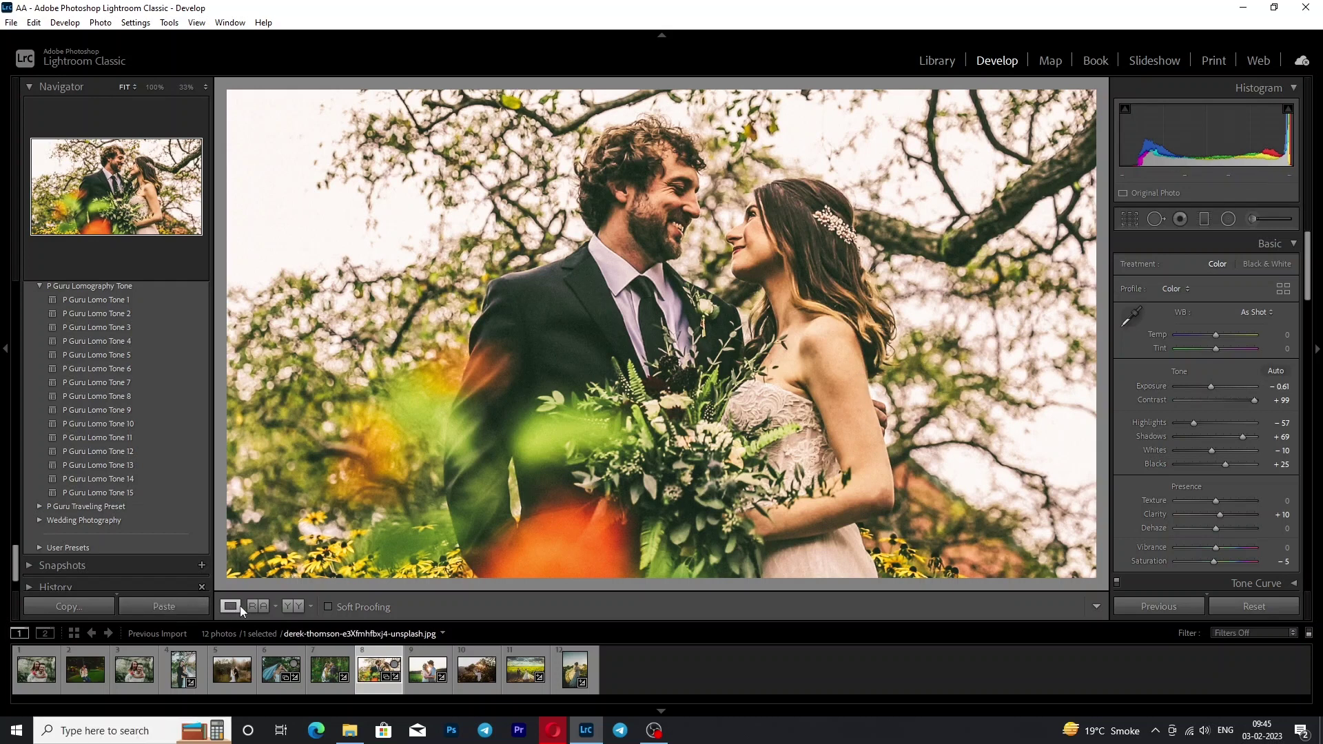
pyautogui.click(299, 610)
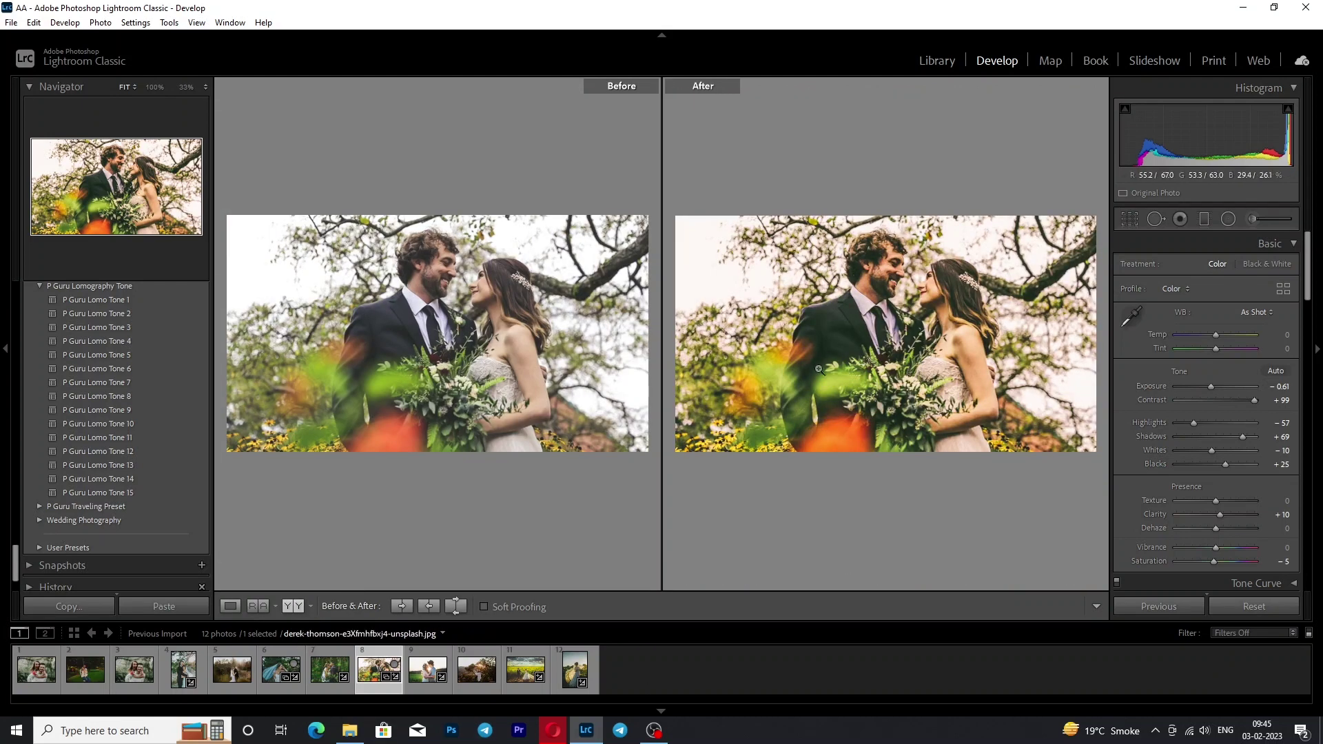
pyautogui.click(231, 608)
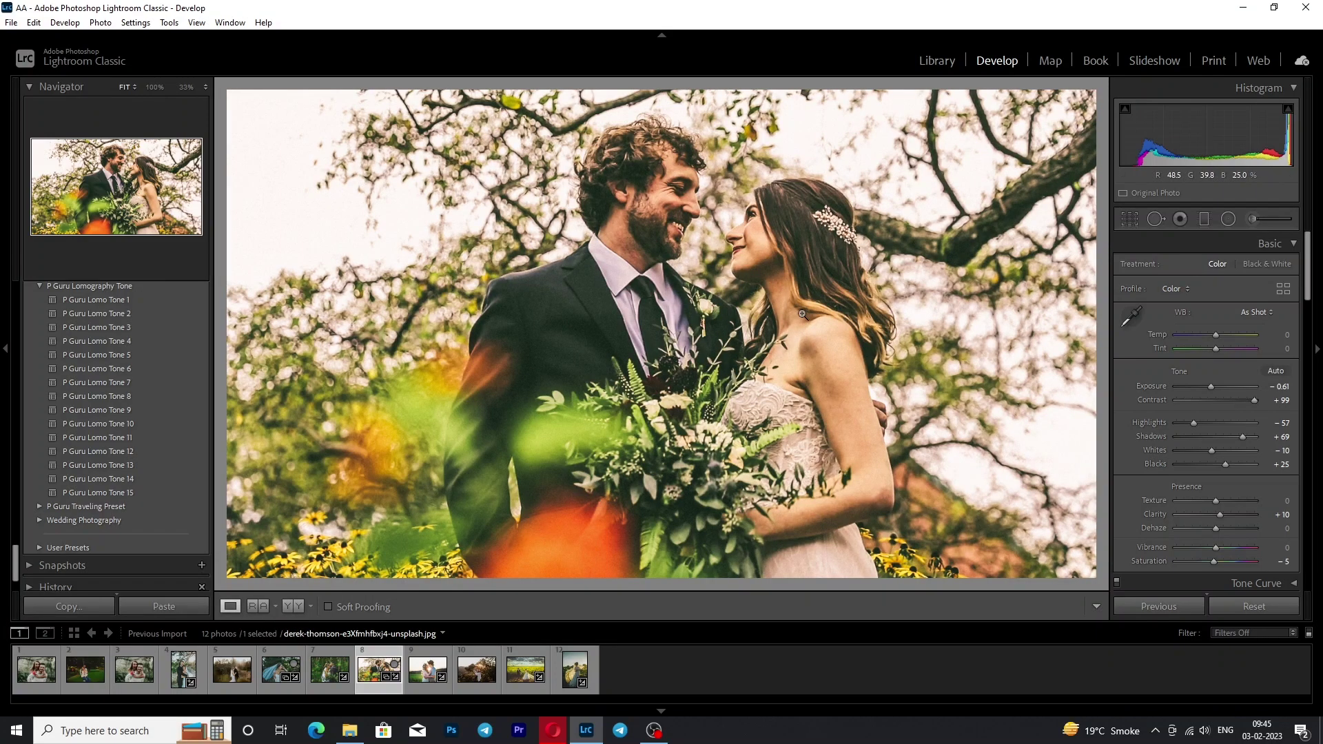